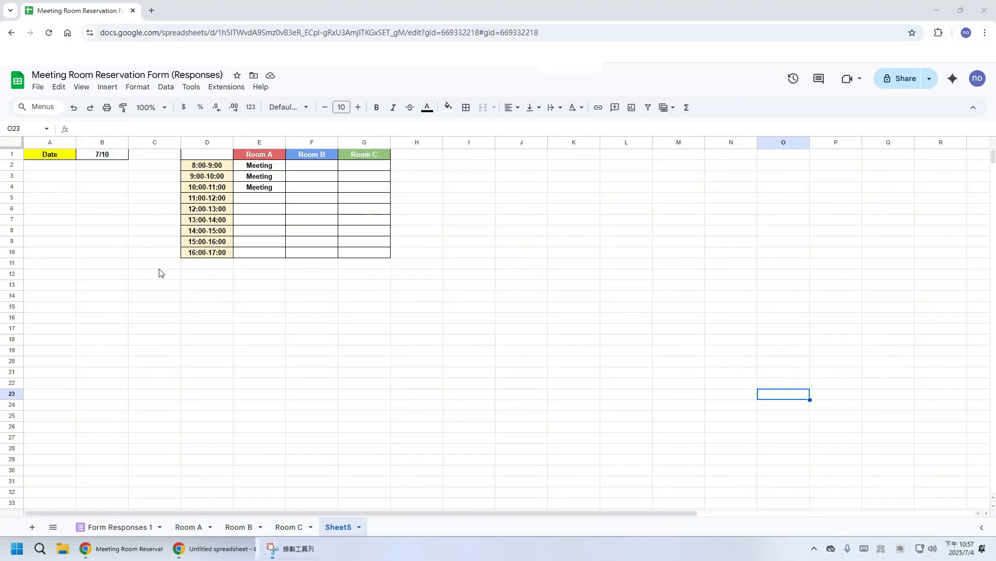
- Change the lookup date in cell B1 to July 22, 2025
double_click(120, 156)
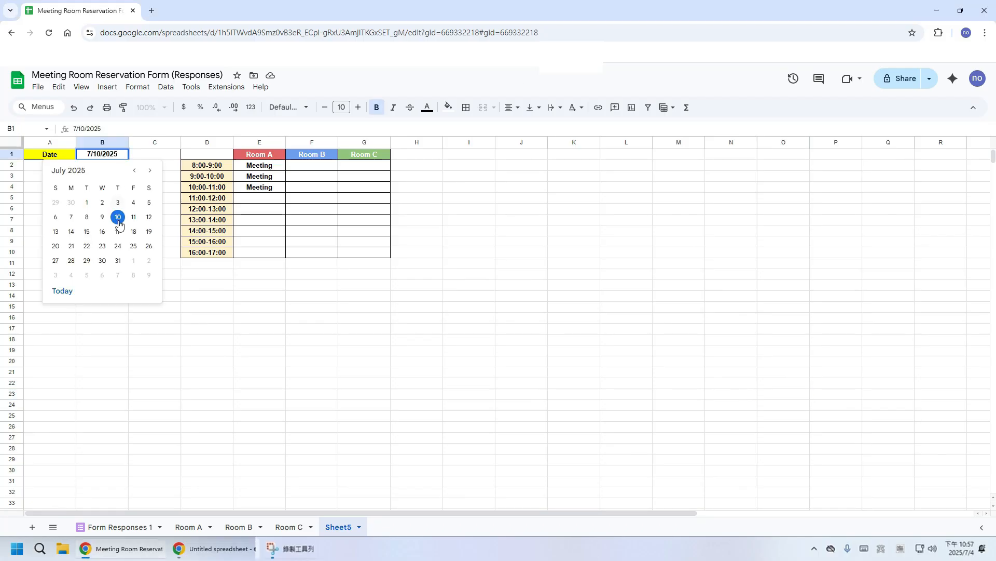
left_click(87, 246)
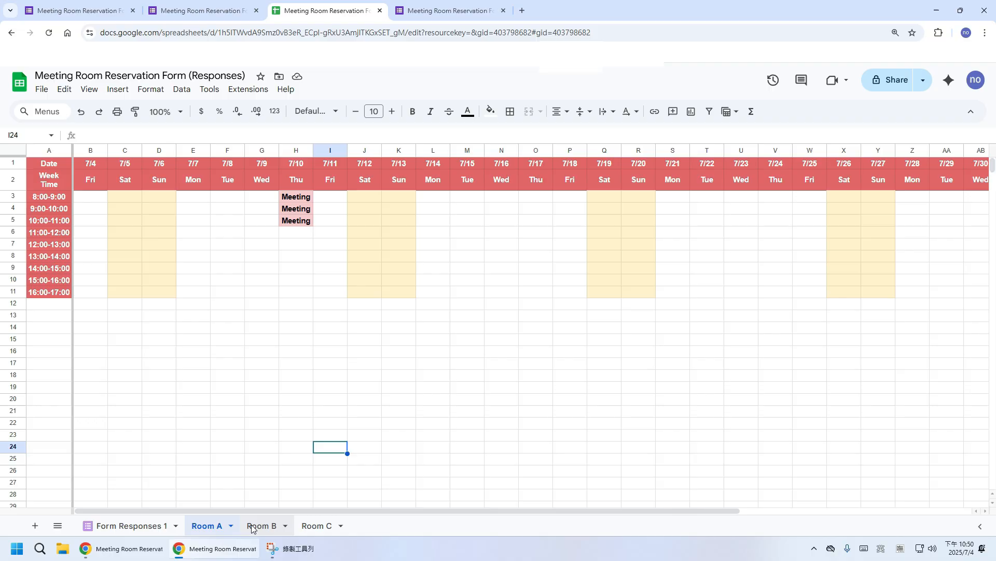
- Look through the Room B and Room C schedules, then add a new sheet with the label Date in cell A1
left_click(251, 527)
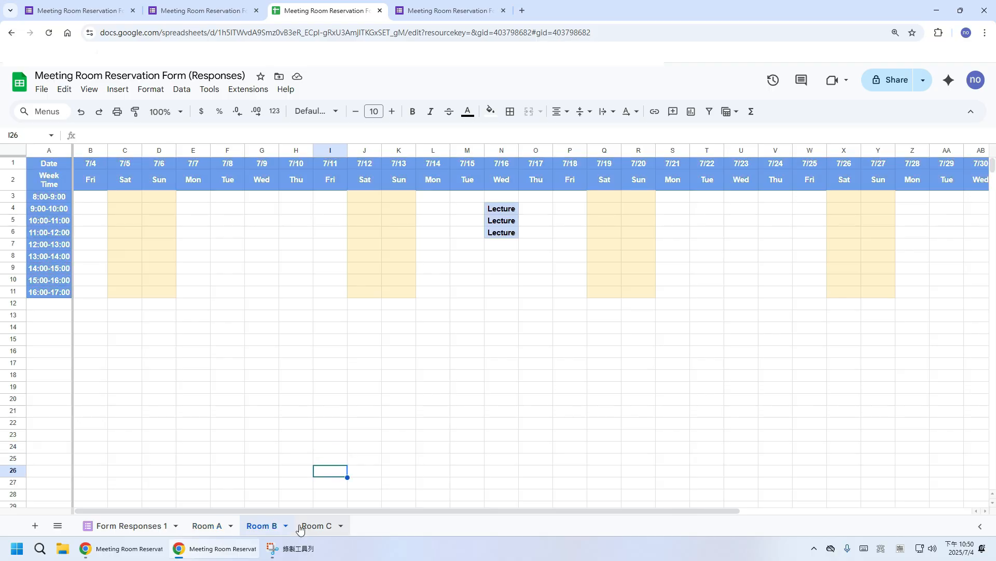
left_click(313, 526)
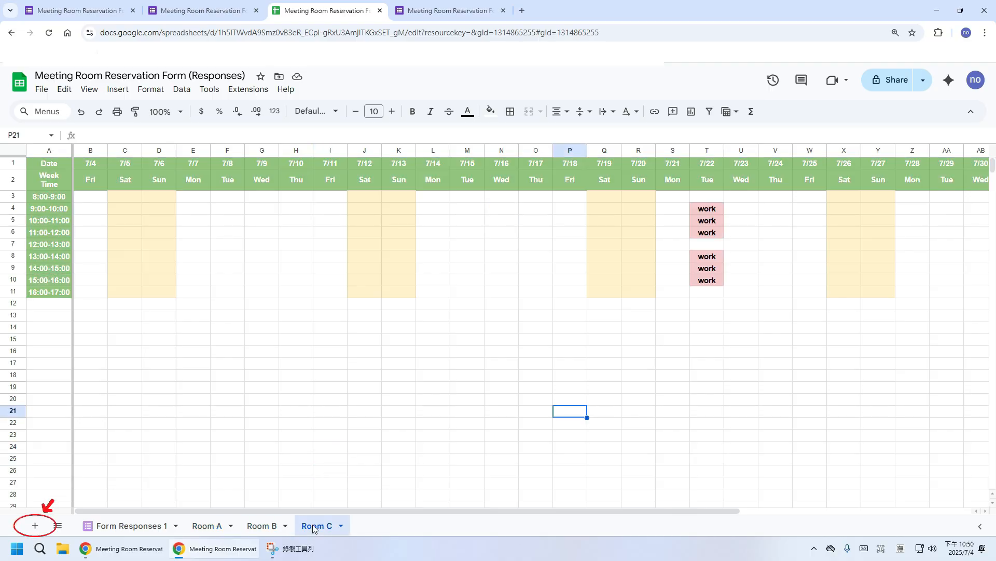
left_click(32, 527)
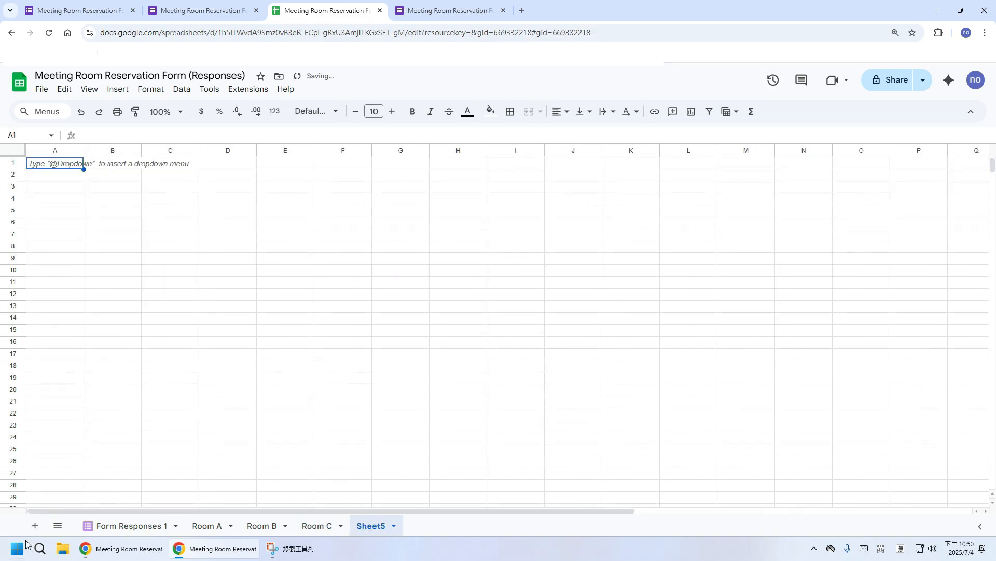
type("Date")
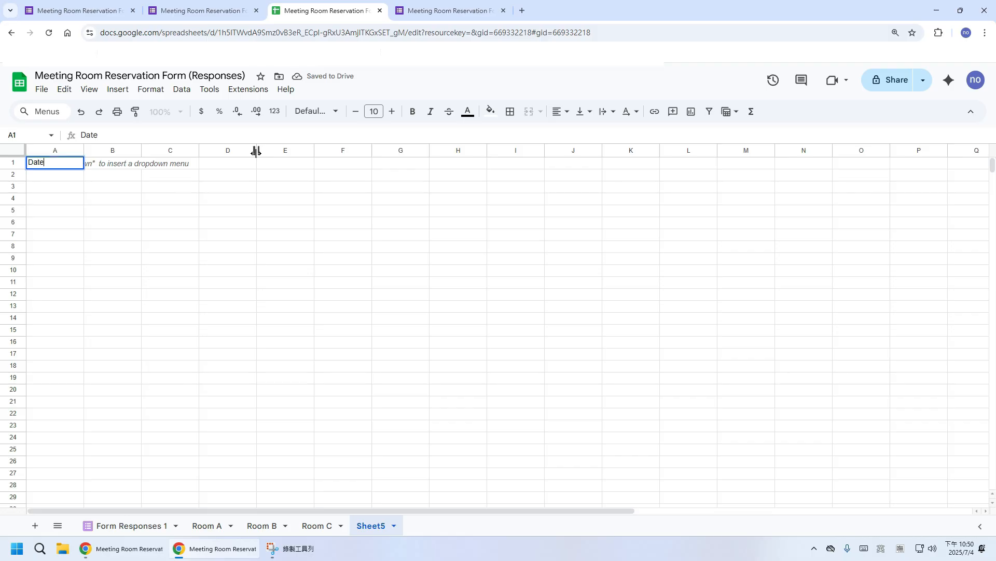
key("Tab")
- Apply all borders to cells A1:B1
left_click_drag(52, 163, 111, 171)
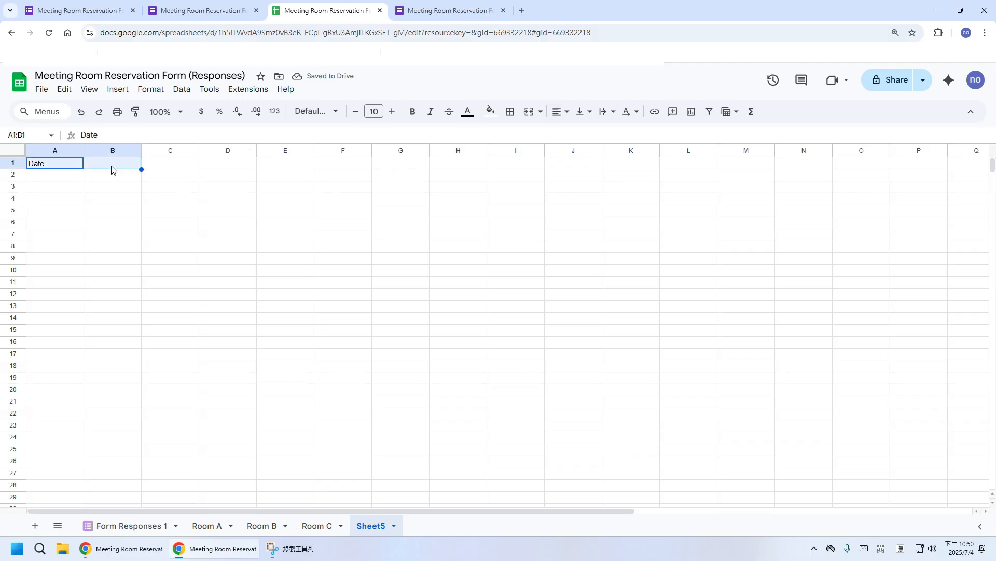
left_click(511, 119)
left_click(515, 137)
left_click(209, 193)
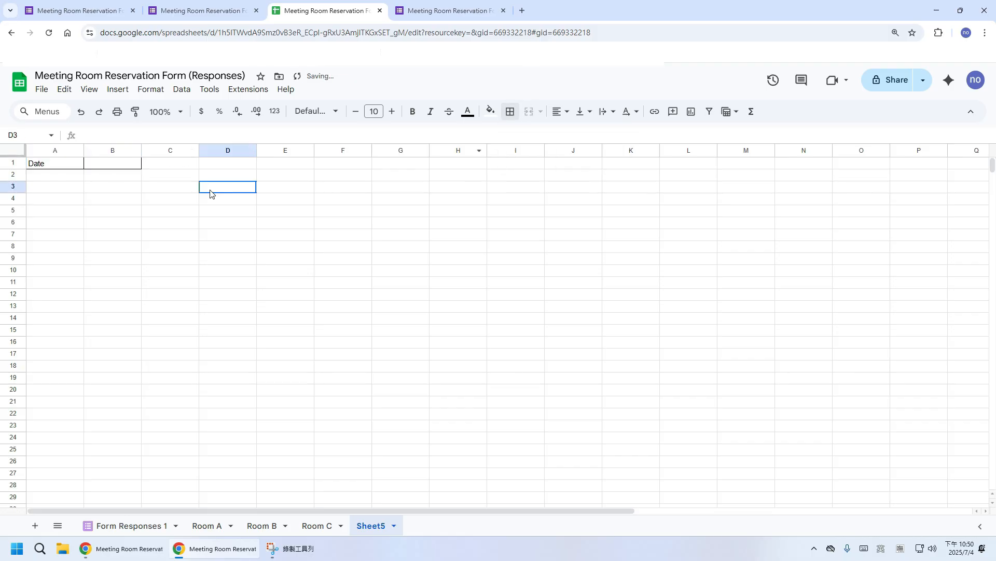
- Fill the Date label cell A1 with yellow and make its text bold
key("ctrl+Home")
left_click(490, 111)
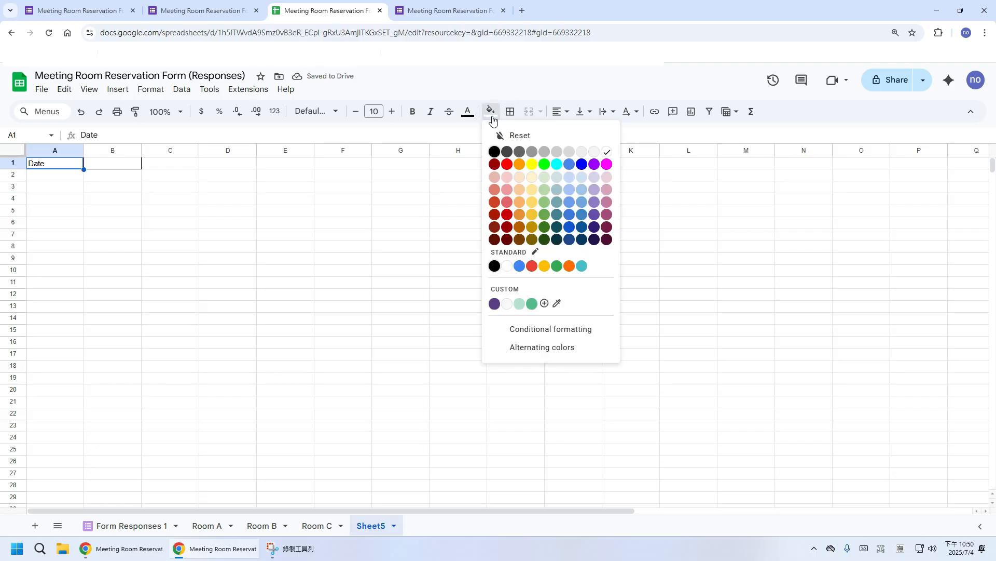
left_click(531, 164)
left_click(413, 112)
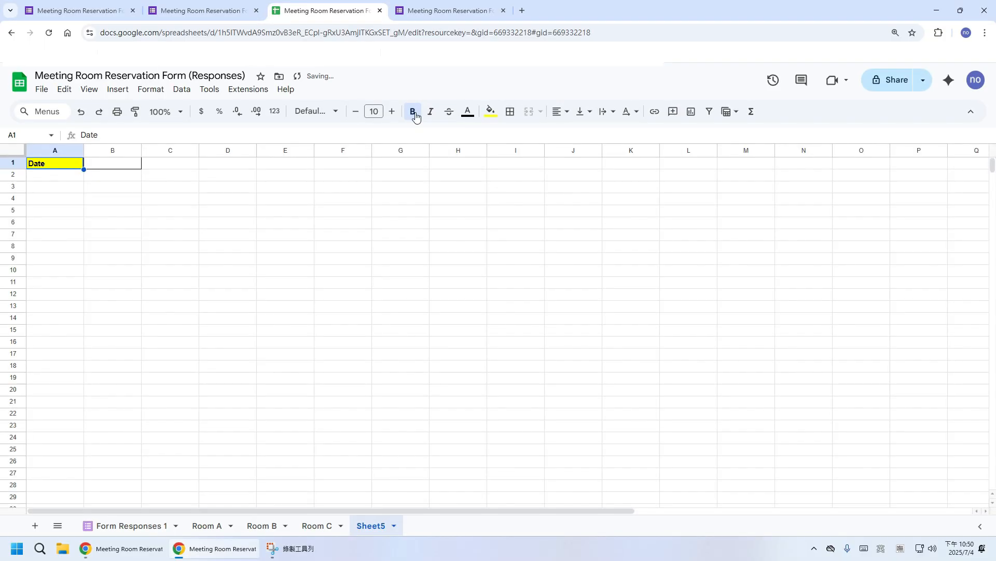
- Add a data validation rule to cell B1 with the criterion Is valid date that rejects invalid input
left_click(123, 165)
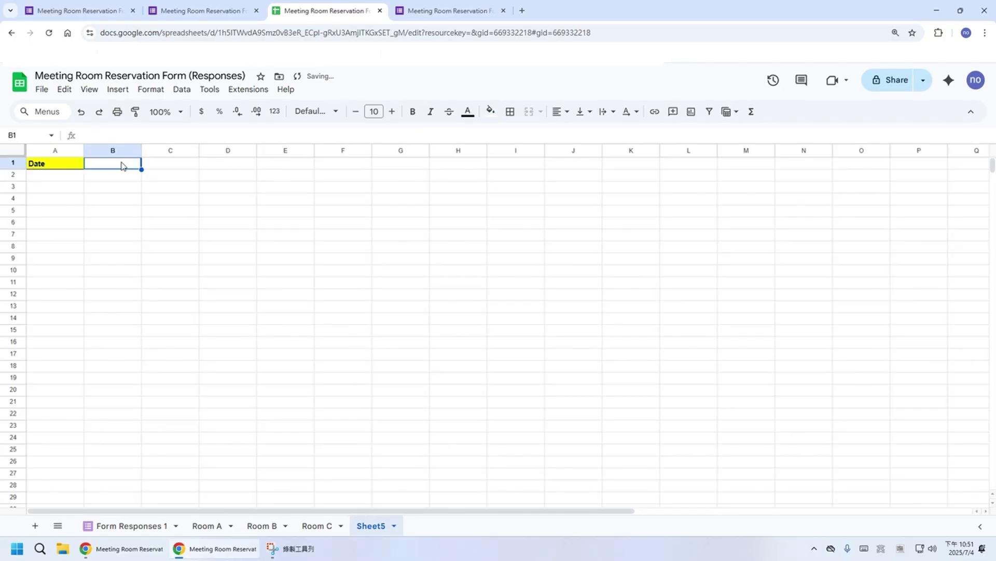
left_click(181, 89)
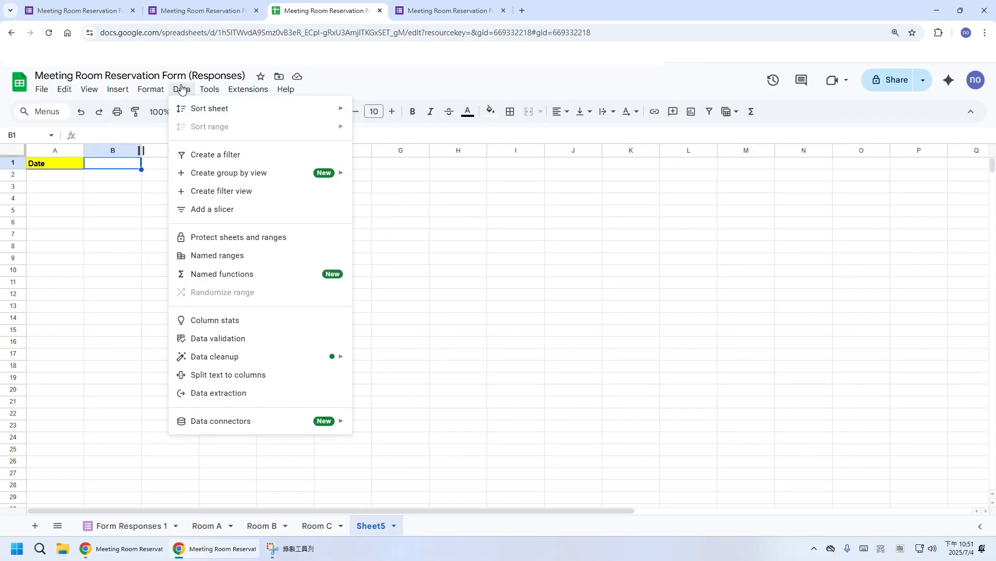
left_click(205, 345)
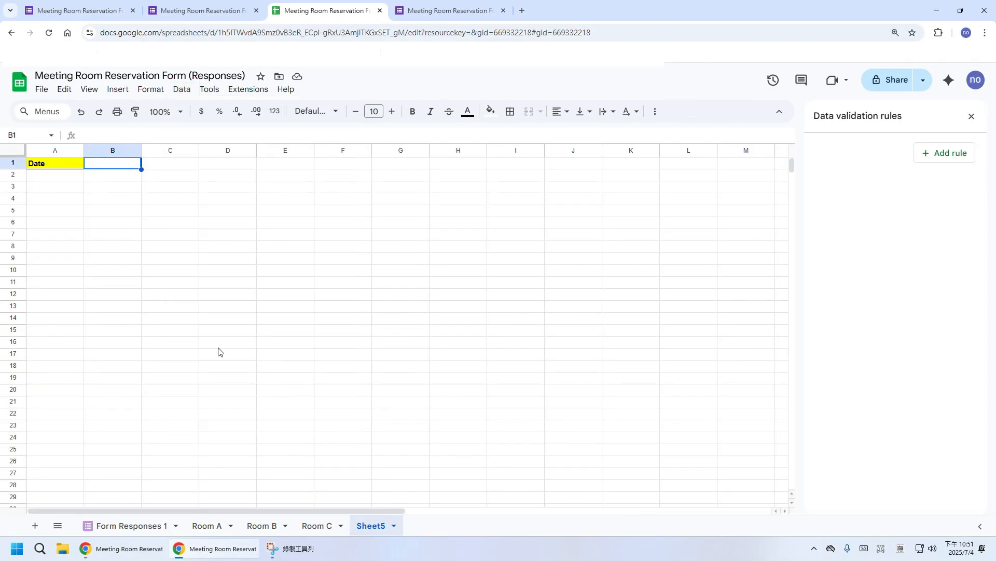
left_click(944, 153)
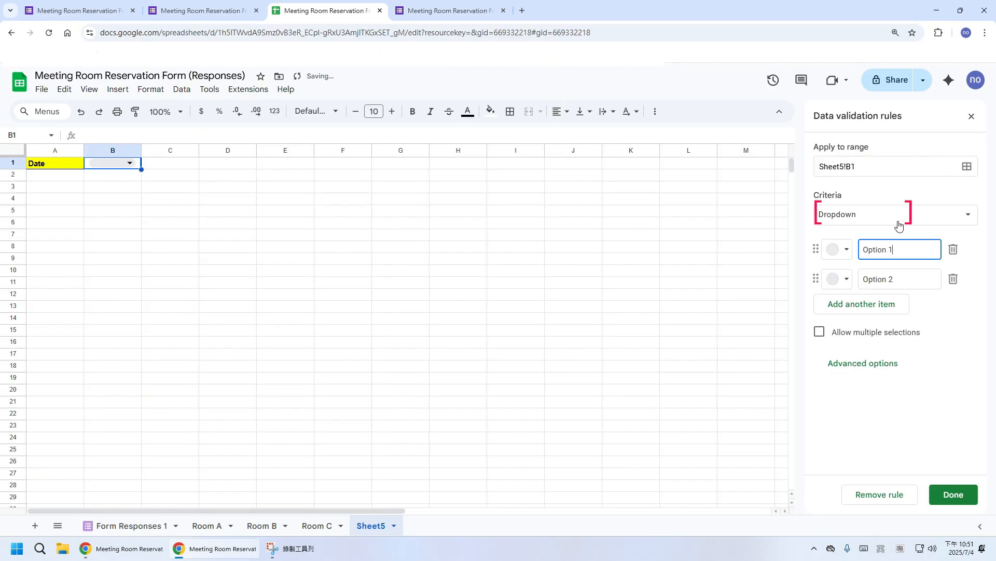
left_click(898, 225)
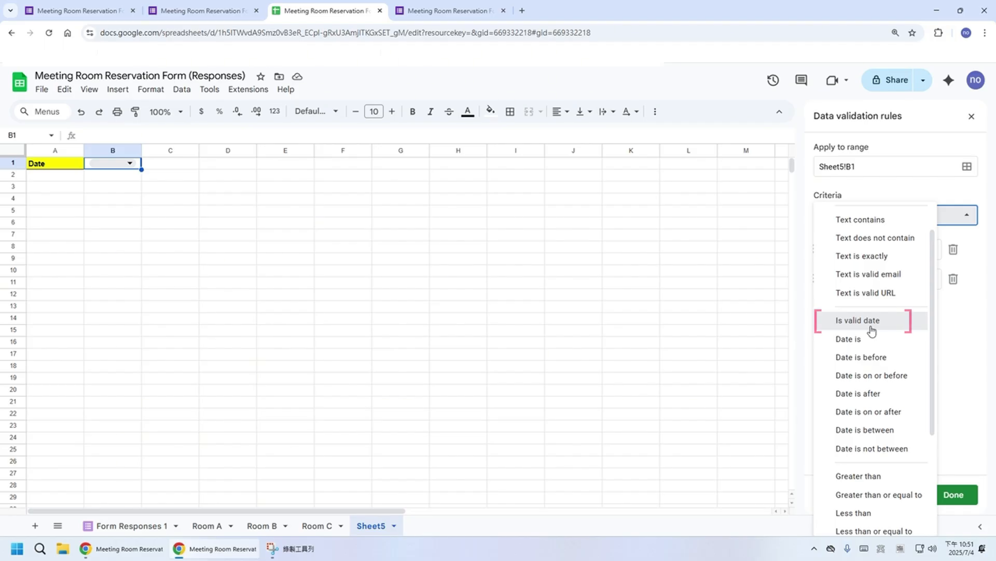
left_click(871, 331)
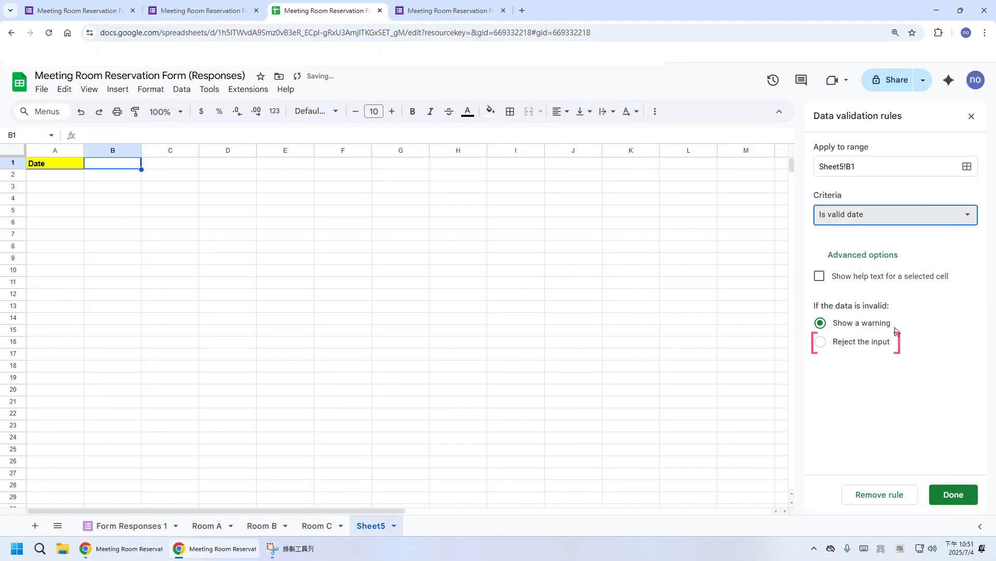
left_click(888, 343)
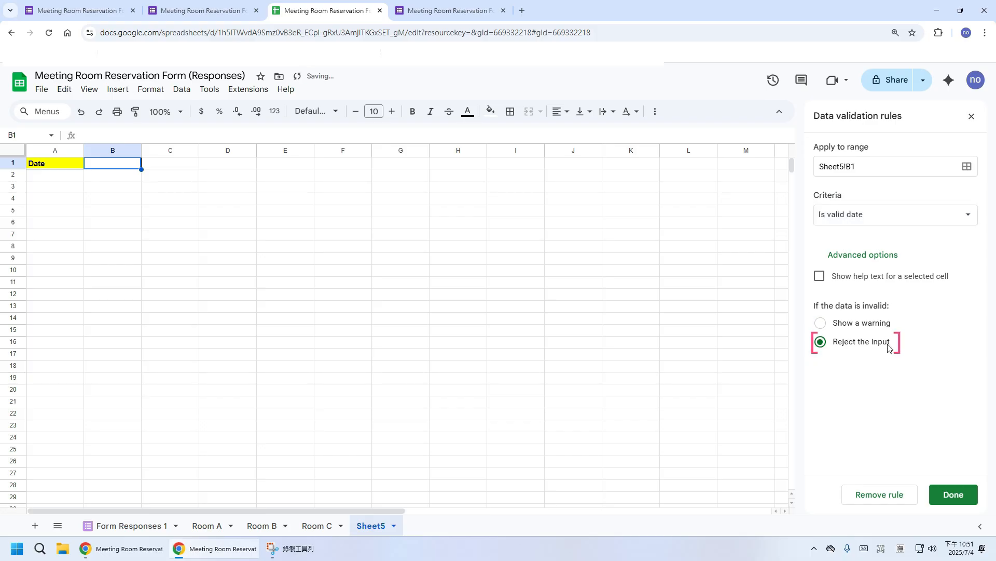
left_click(970, 501)
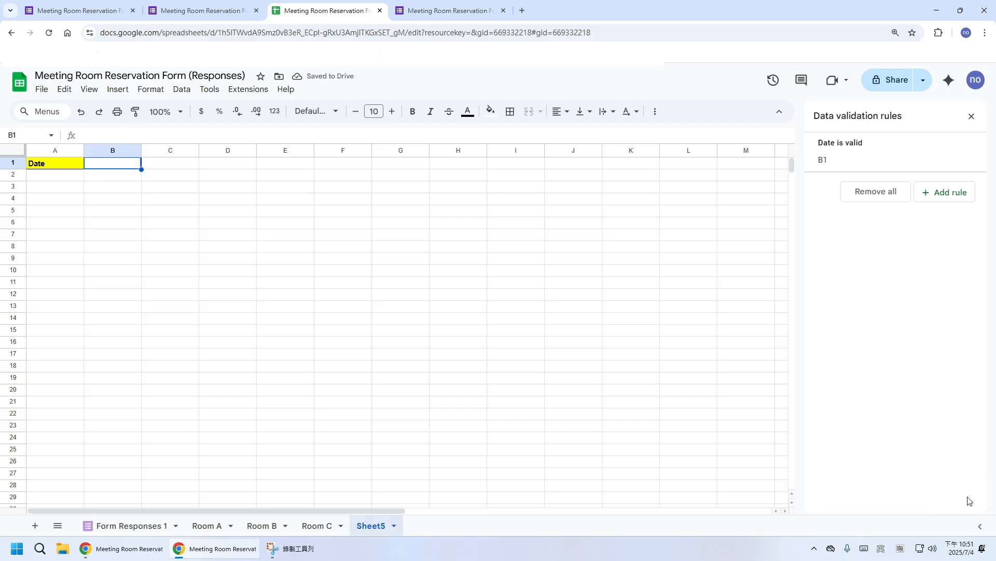
- Pick 7/17/2025 as the date in B1 and apply the month/day number format shown as 9/26
double_click(130, 164)
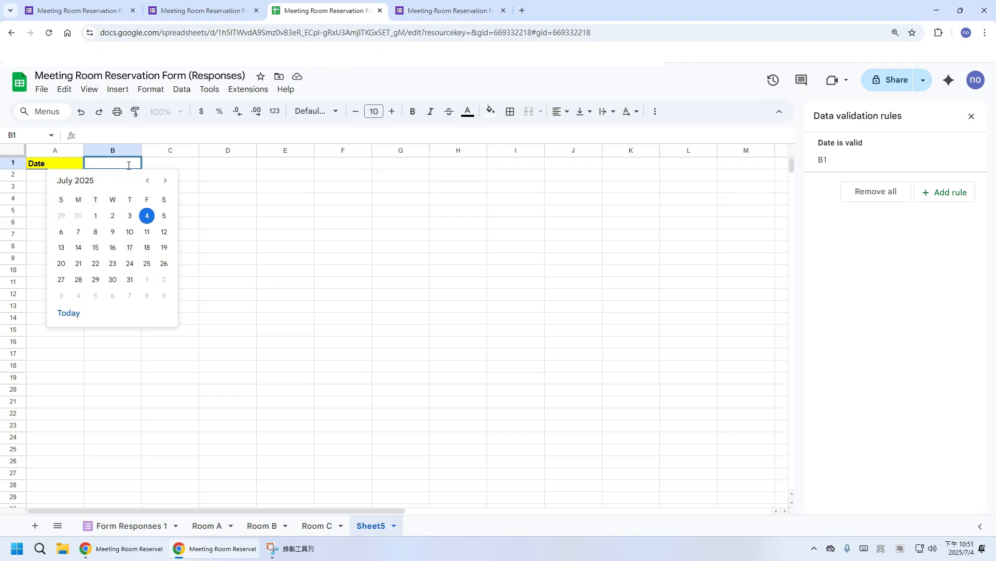
left_click(131, 248)
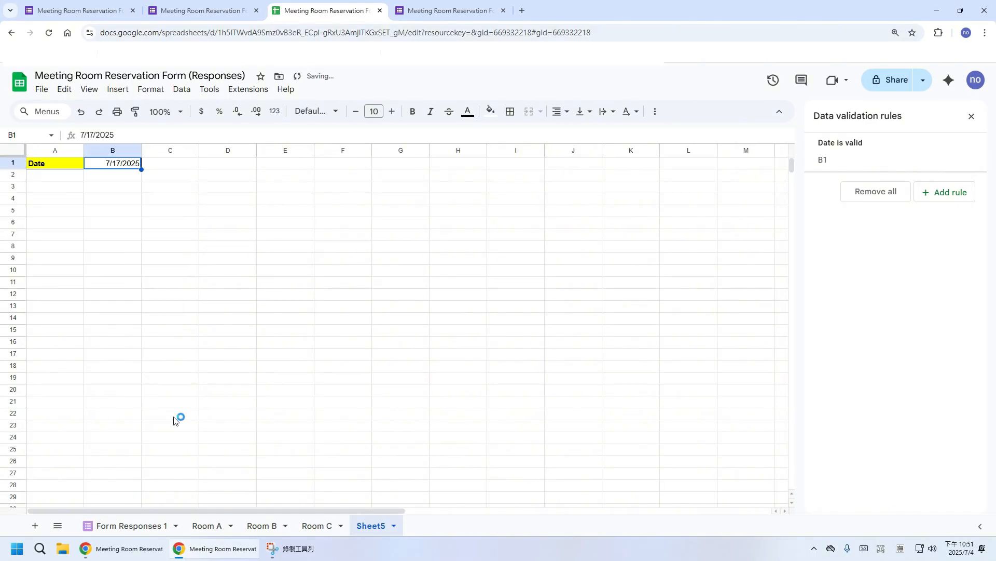
left_click(150, 89)
mouse_move(202, 138)
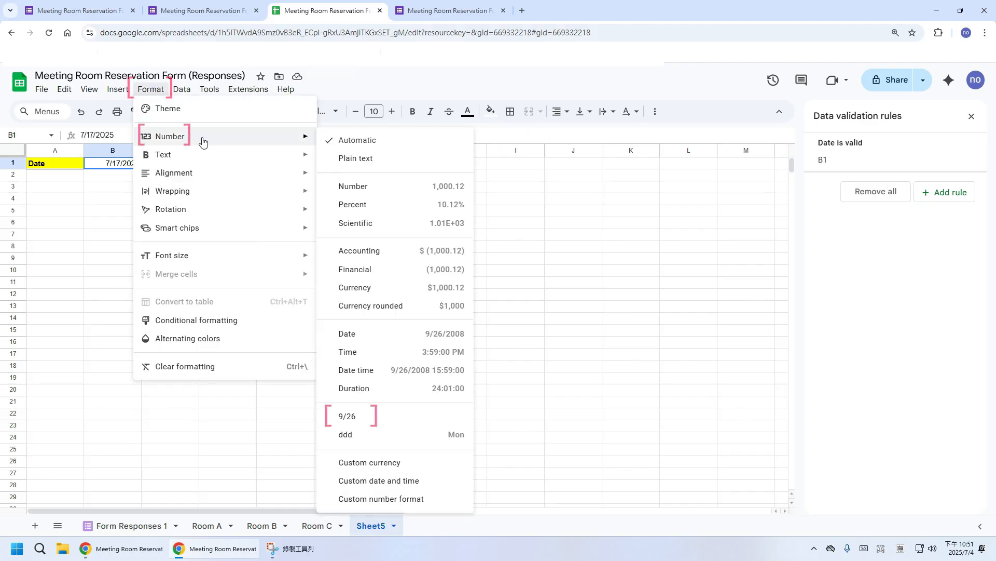
left_click(417, 423)
- Test cell B1 by picking 7/15/2025 and 7/29/2025 from its calendar and trying an invalid entry
double_click(124, 158)
left_click(91, 249)
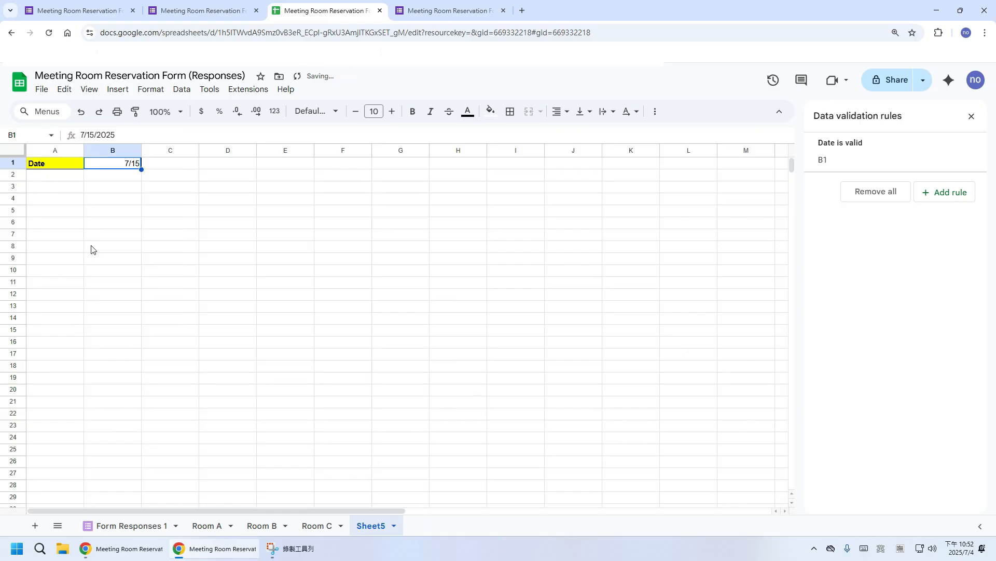
double_click(106, 165)
left_click(93, 281)
key("Return")
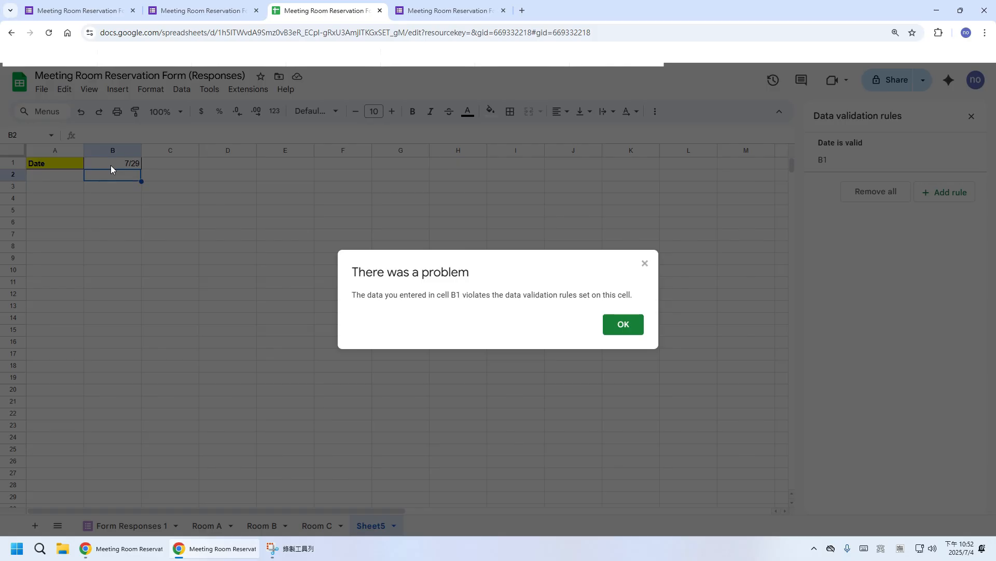
key("Return")
- Set the date in cell B1 to 7/9/2025 using its calendar
double_click(111, 168)
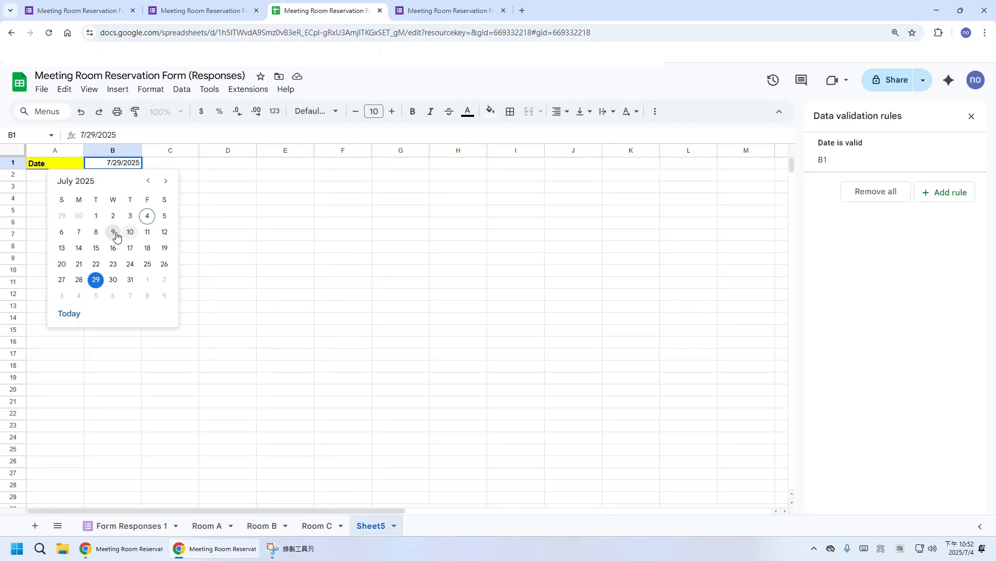
left_click(114, 232)
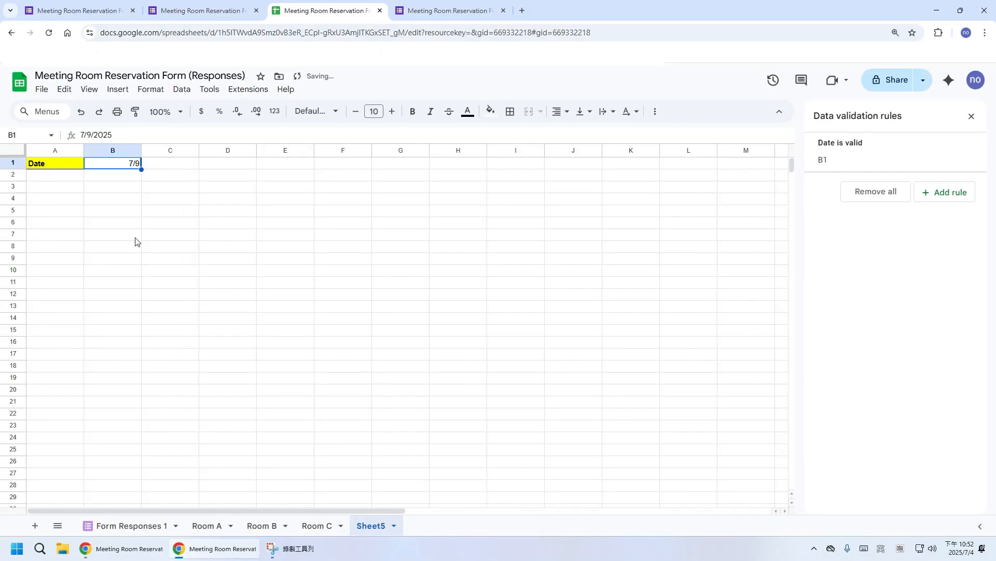
left_click(292, 274)
- Enter the column headings Room A, Room B and Room C in cells E1:G1
left_click(288, 167)
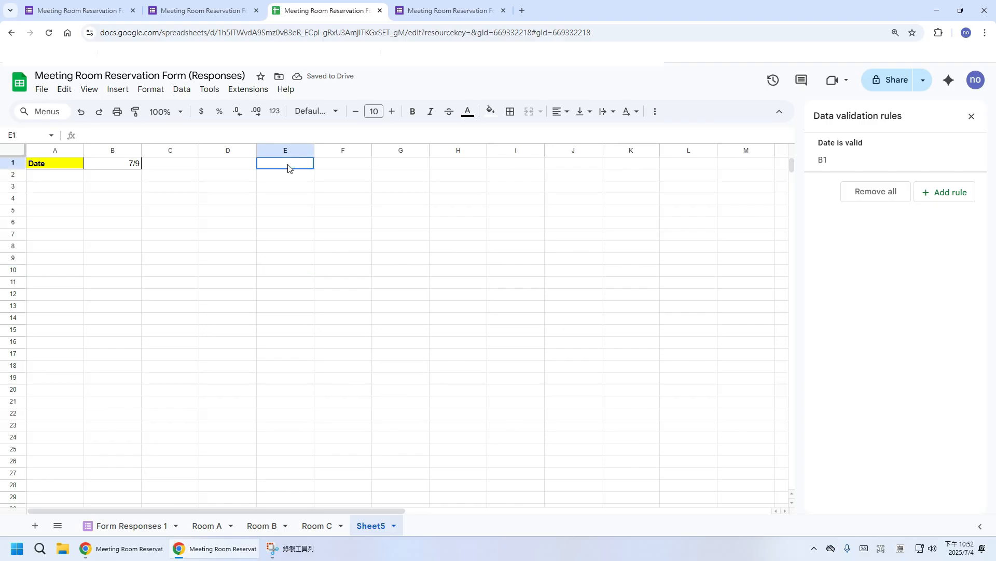
type("Room A")
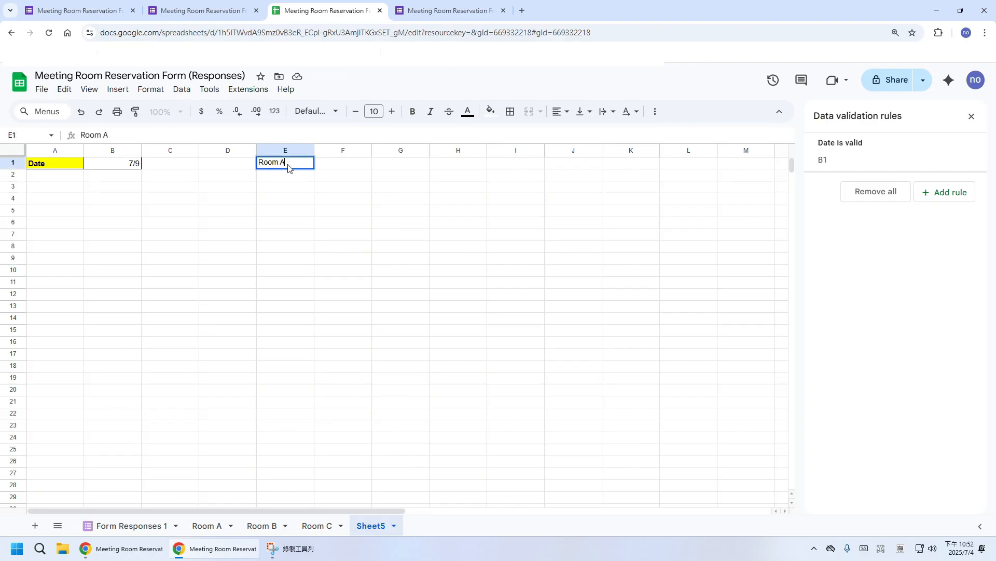
key("Tab")
type("Room")
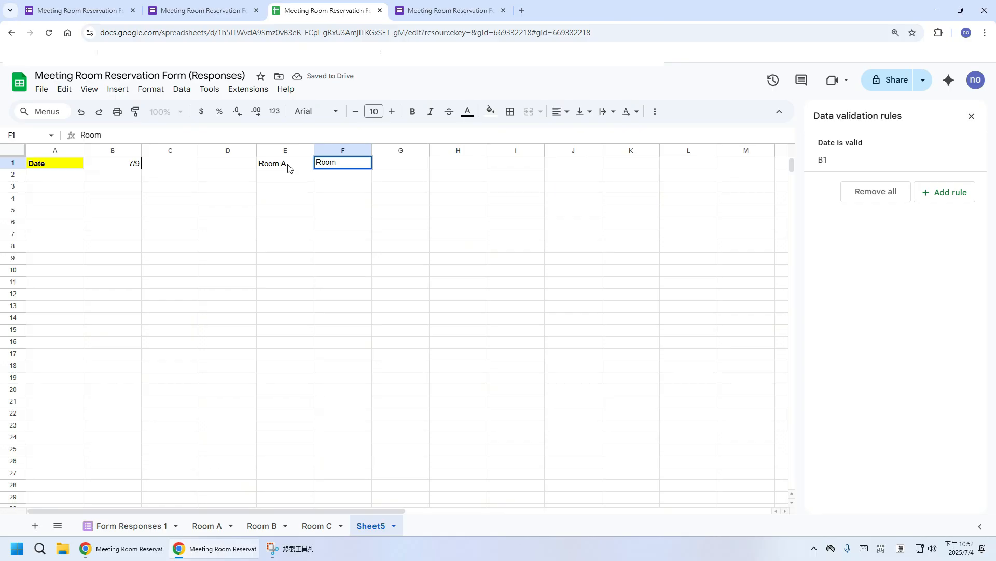
type(" B")
key("Tab")
type("R")
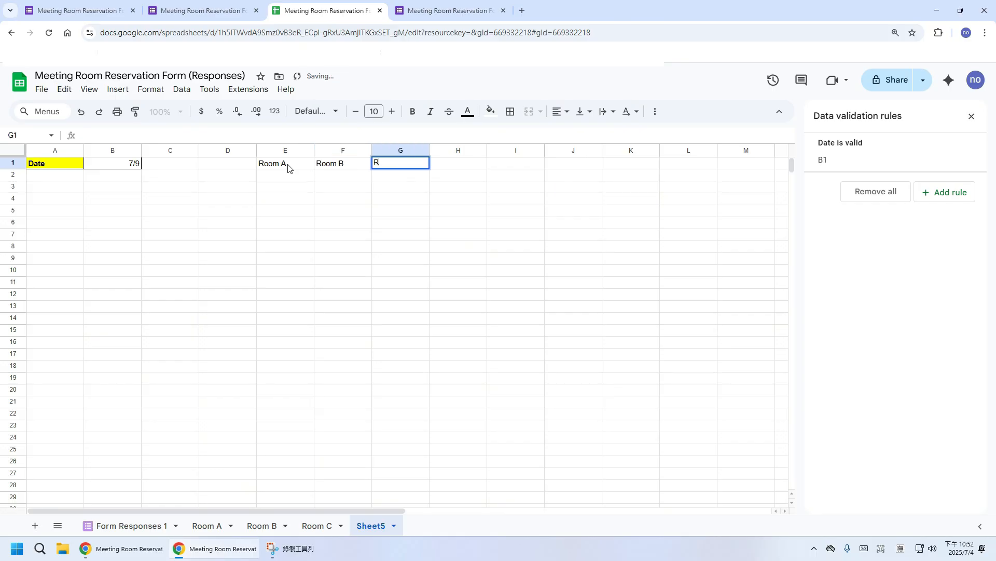
type("oom C")
key("Return")
- Copy the time slots A3:A11 from the Room A sheet and paste them as values only into Sheet5 from D2
left_click(215, 527)
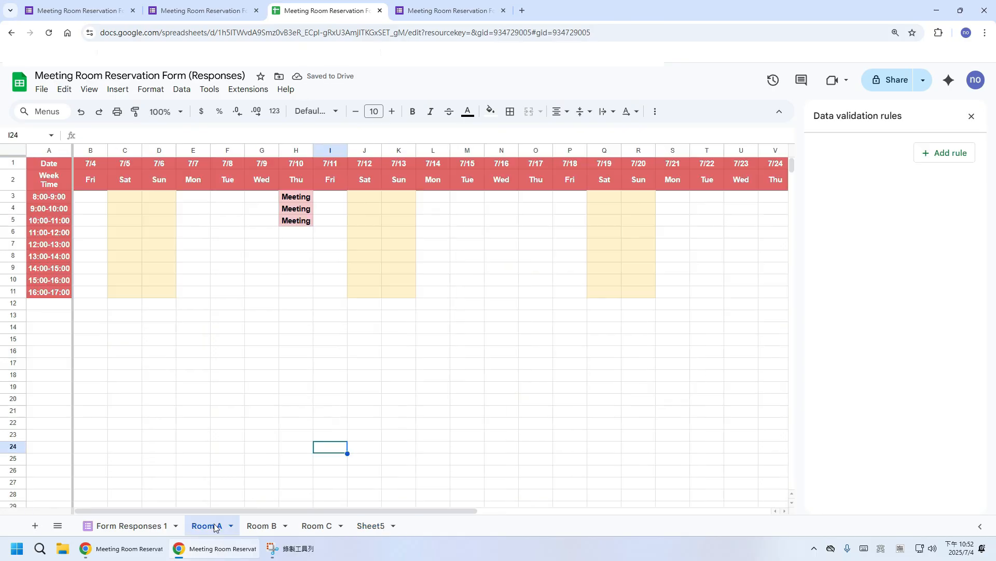
left_click_drag(59, 197, 51, 292)
key("ctrl+c")
left_click(371, 525)
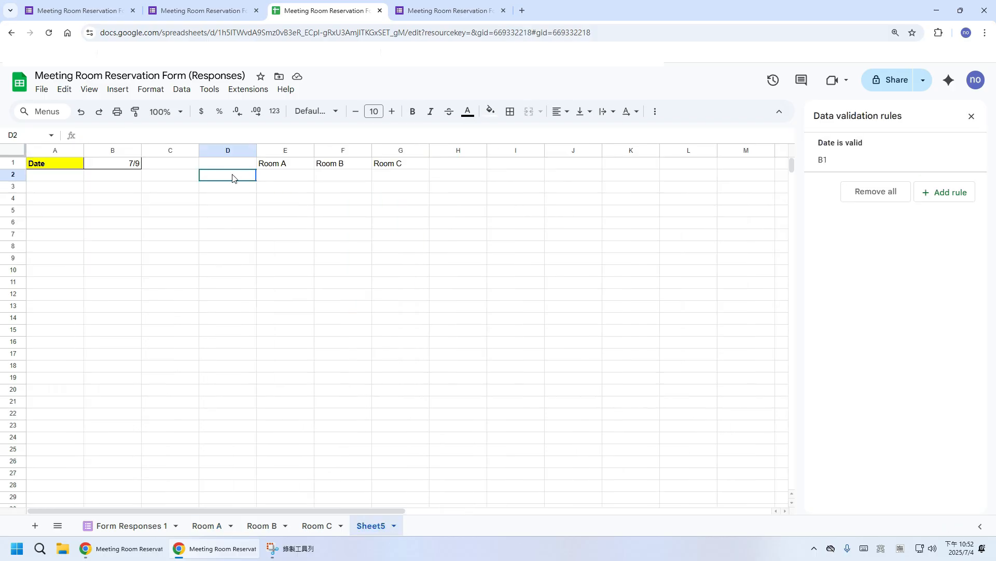
right_click(232, 175)
mouse_move(312, 176)
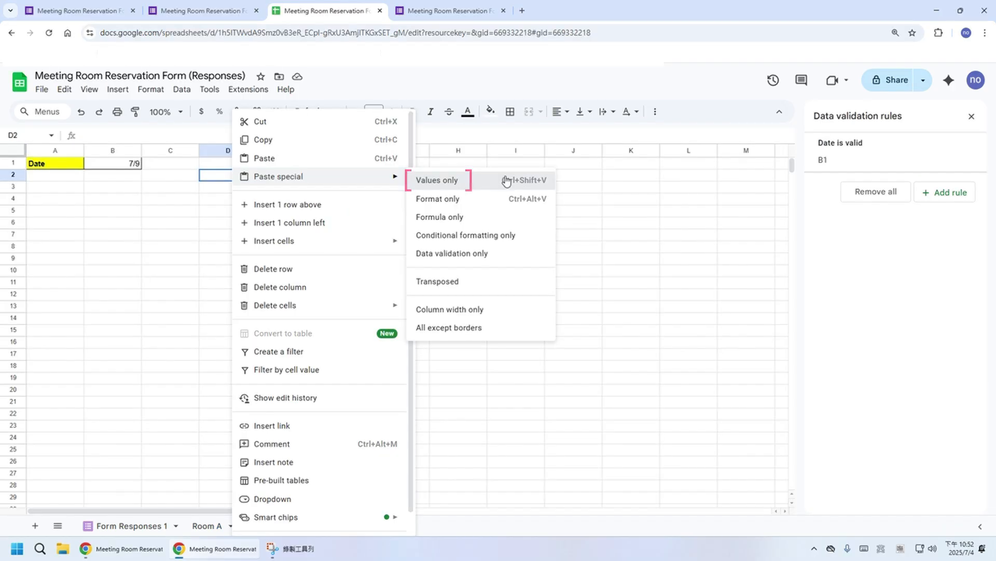
left_click(506, 180)
- Start a formula in Sheet5 cell E2 with IFERROR and FILTER, using the purpose column 'Form Responses 1'!$P:$P as the filter range
left_click(295, 177)
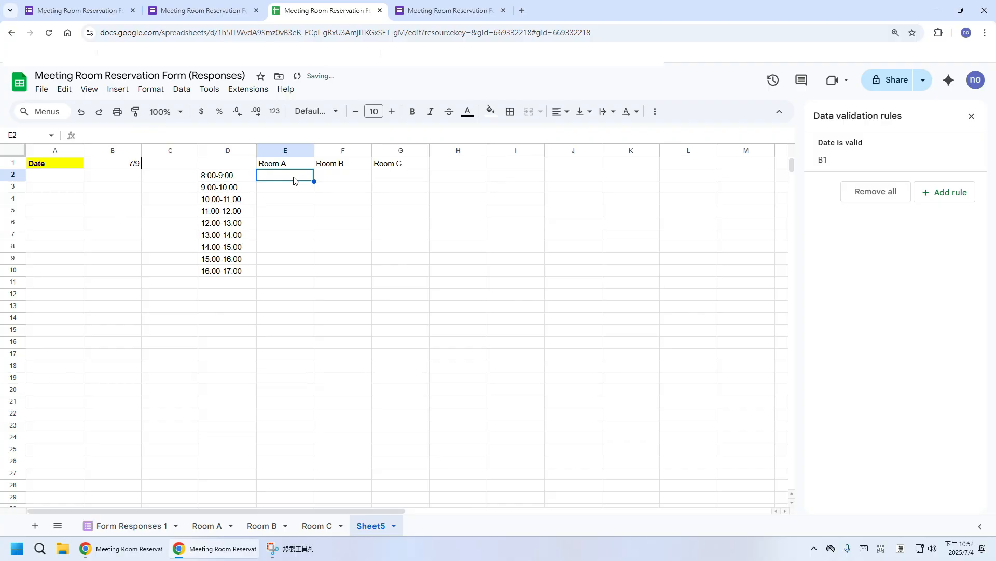
type("=i")
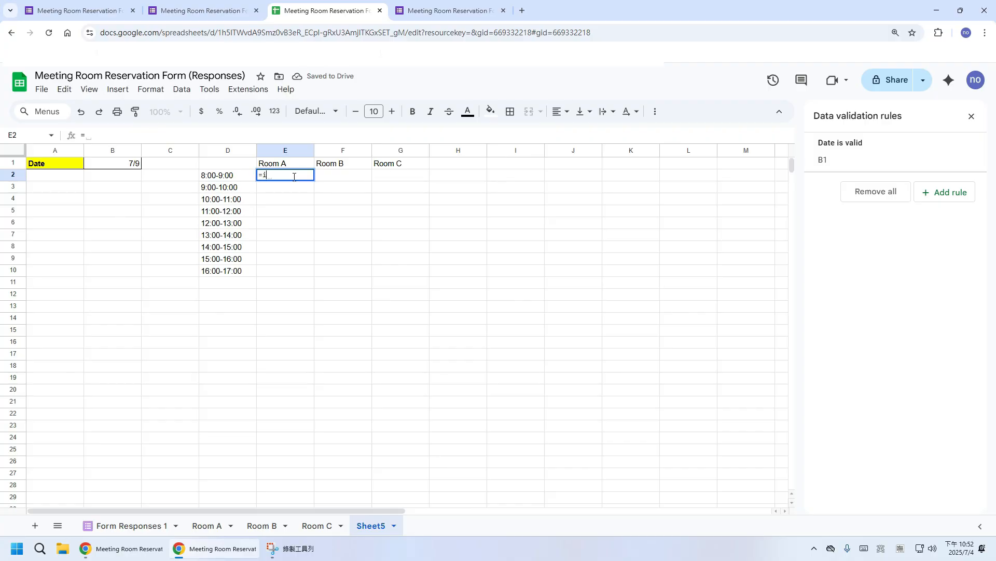
type("ferror(")
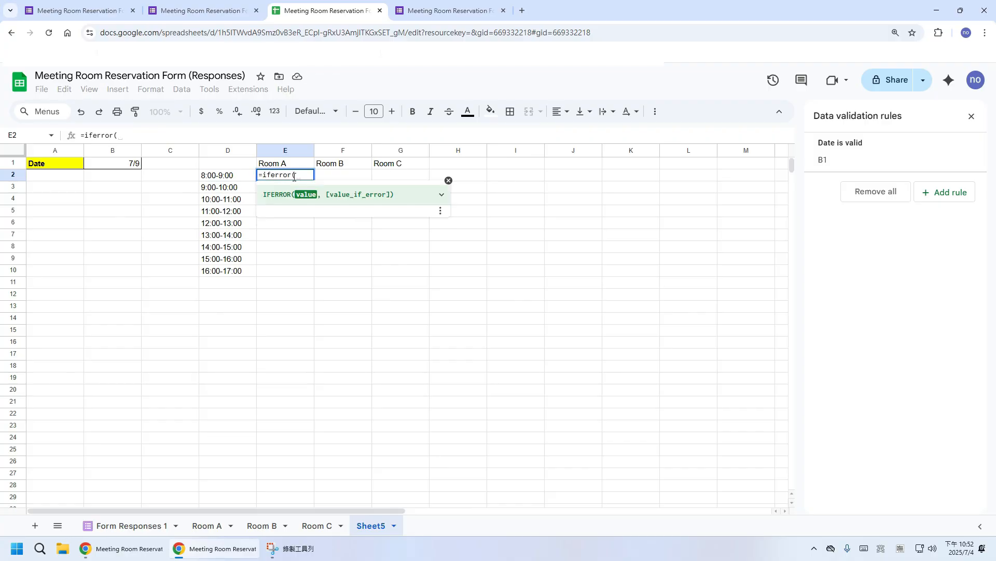
type("filter(")
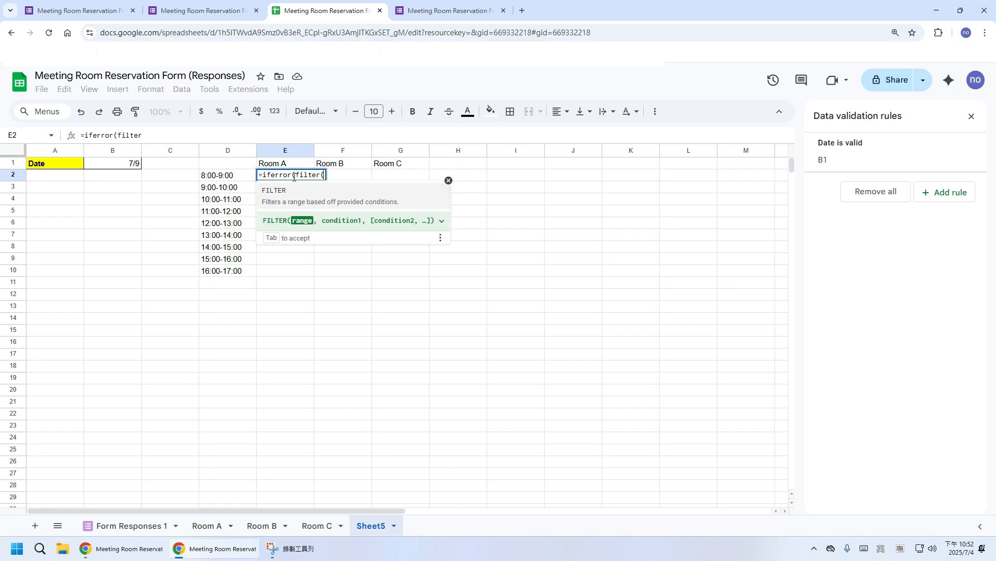
left_click(150, 528)
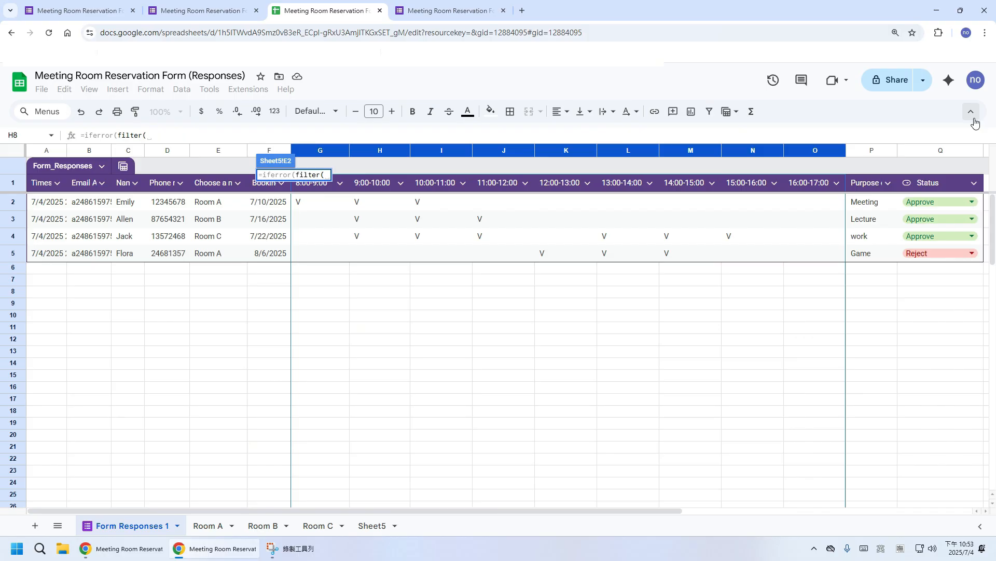
left_click(855, 152)
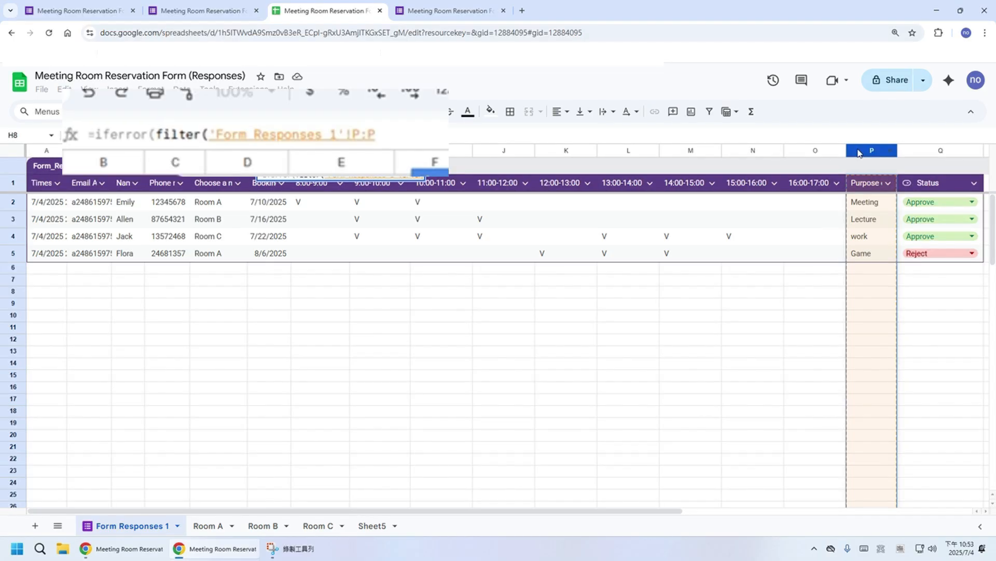
key("F4")
type(",")
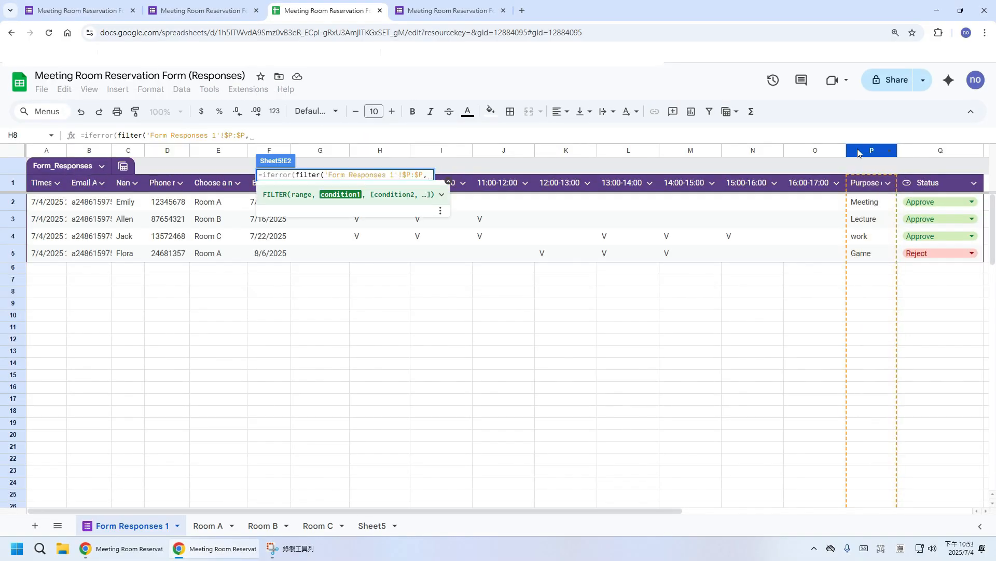
- Add the first FILTER condition, matching the booking date column 'Form Responses 1'!$F:$F to the date cell $B$1 in Sheet5
left_click(262, 152)
key("F4")
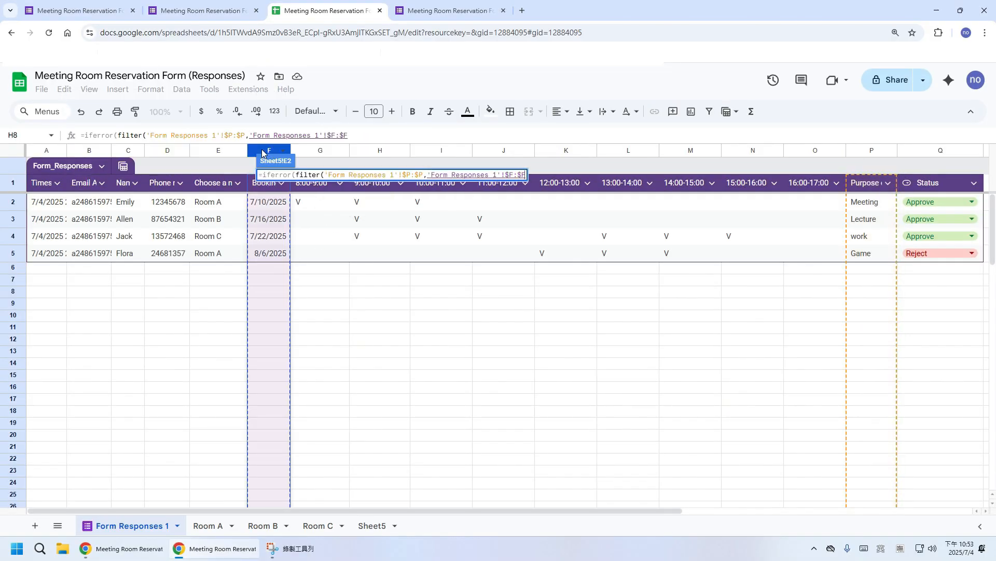
type("=")
left_click(369, 526)
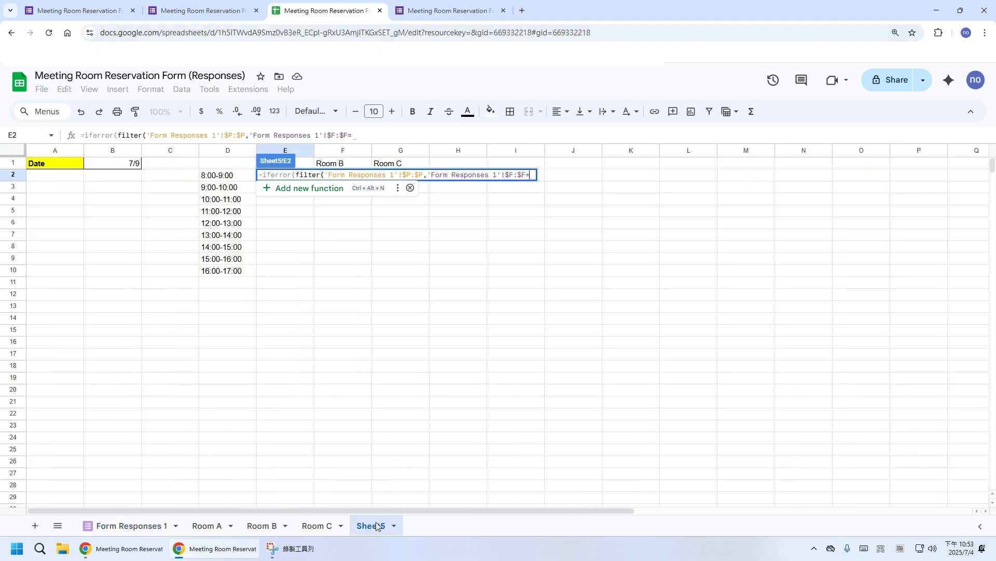
left_click(120, 167)
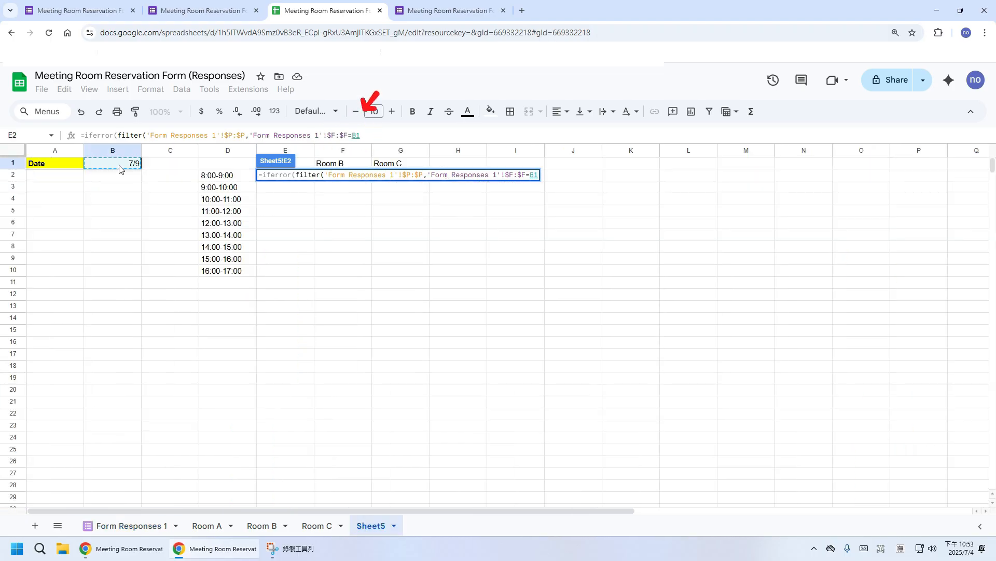
key("F4")
type(",")
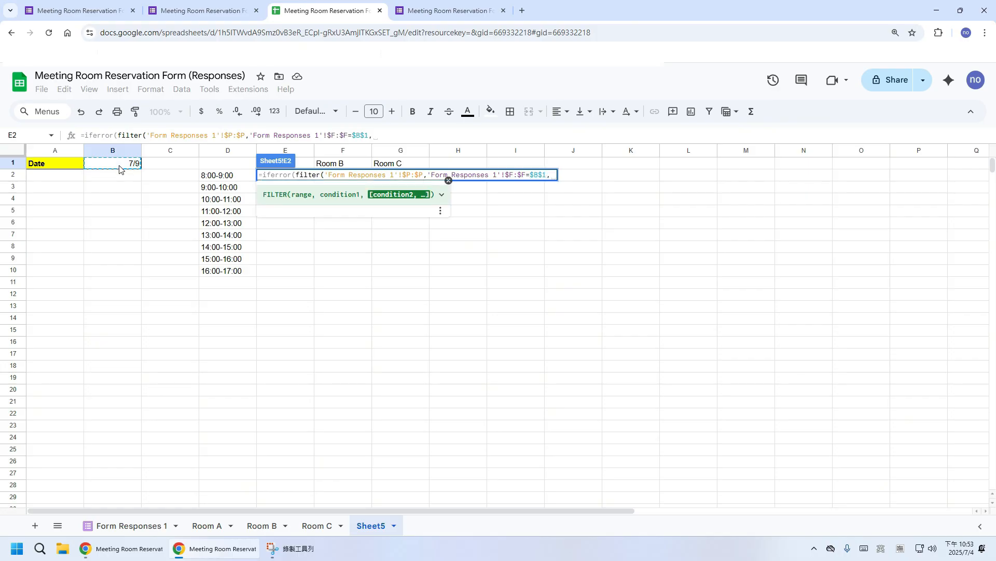
- Add a second FILTER condition matching the meeting room column 'Form Responses 1'!$E:$E to the Sheet5 room heading E$1, locking only its row
left_click(158, 528)
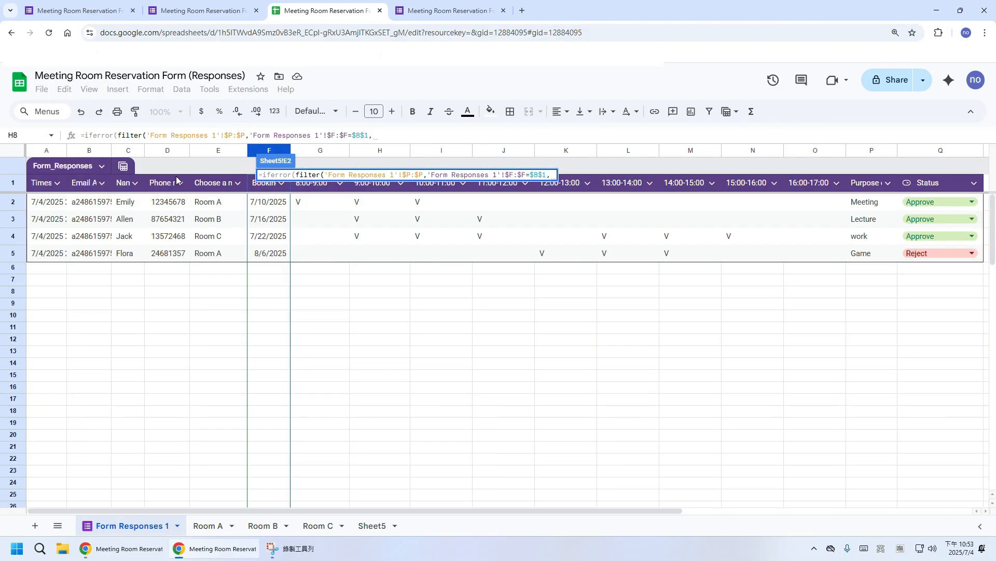
left_click(203, 154)
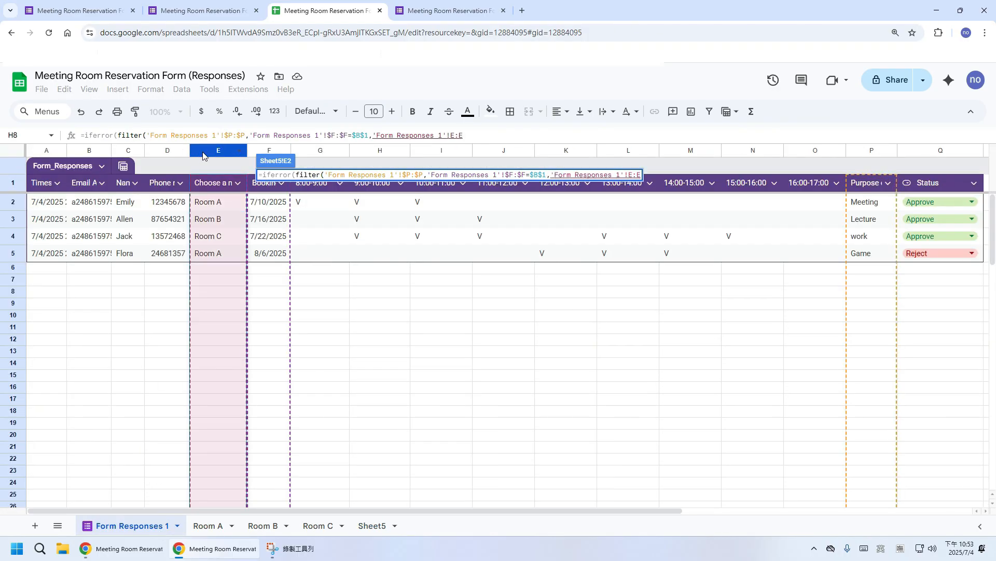
key("F4")
type("=")
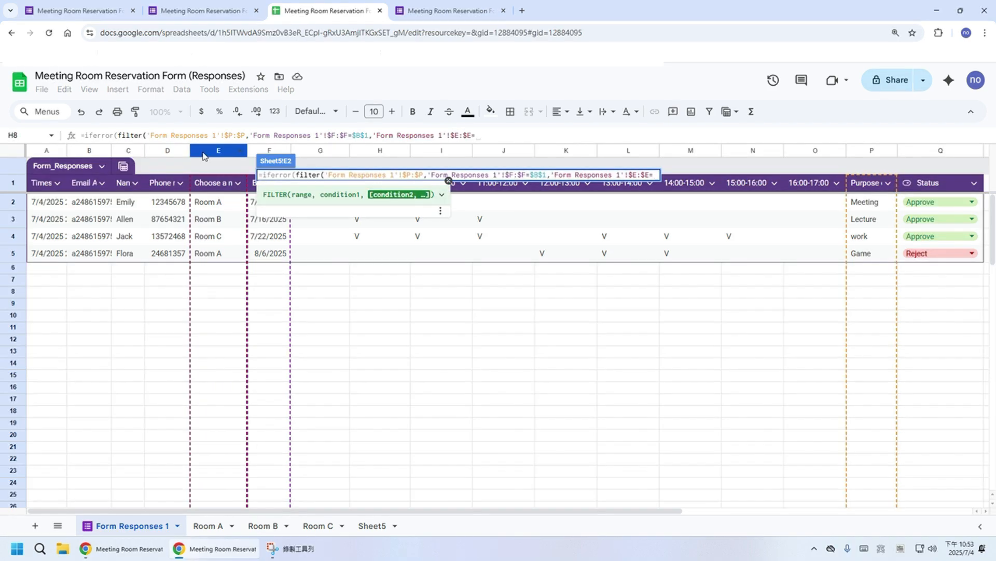
left_click(380, 526)
left_click(305, 165)
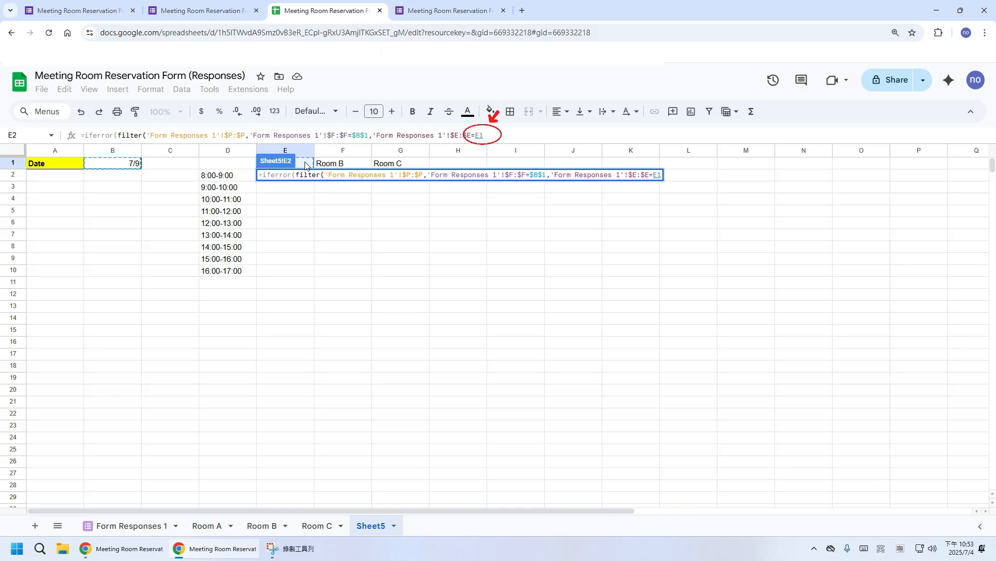
key("F4")
key("F4")
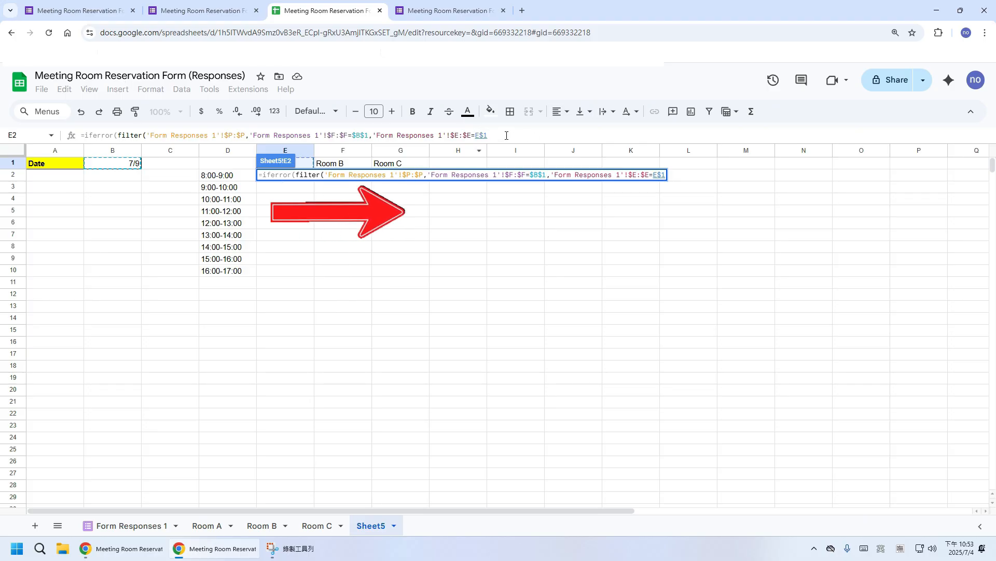
type(",")
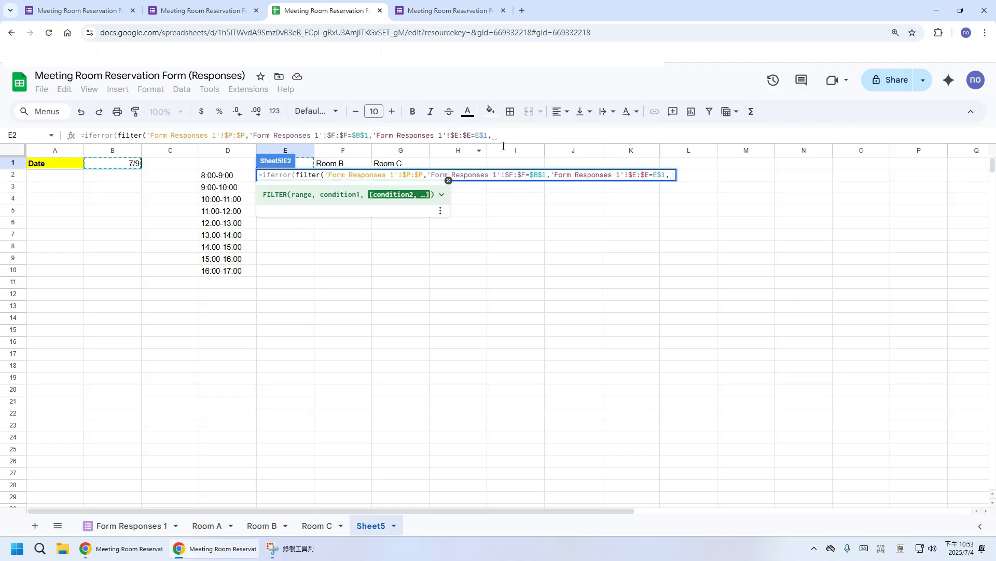
- Add a third FILTER condition requiring the status column 'Form Responses 1'!$Q:$Q to equal "approve"
left_click(169, 530)
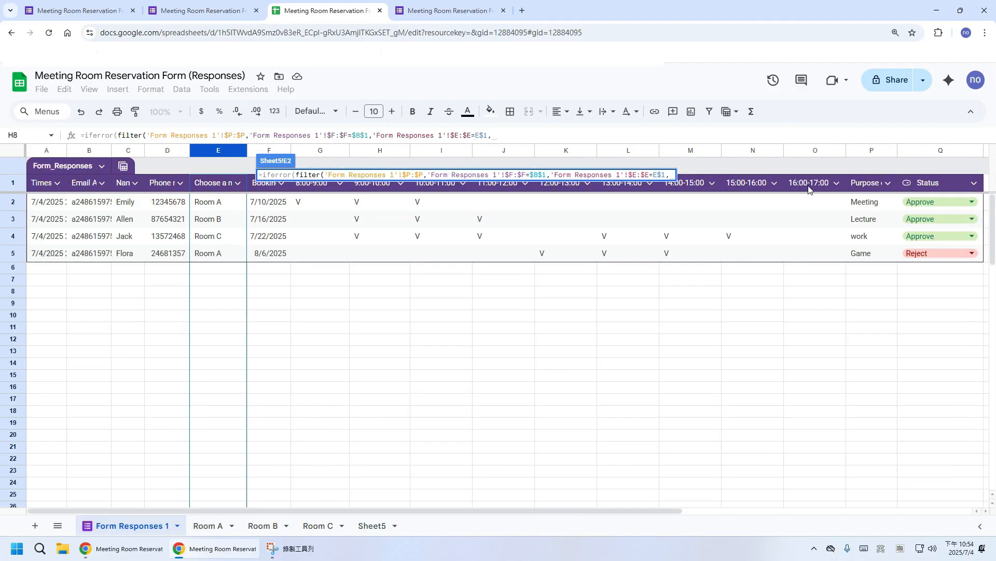
left_click(930, 151)
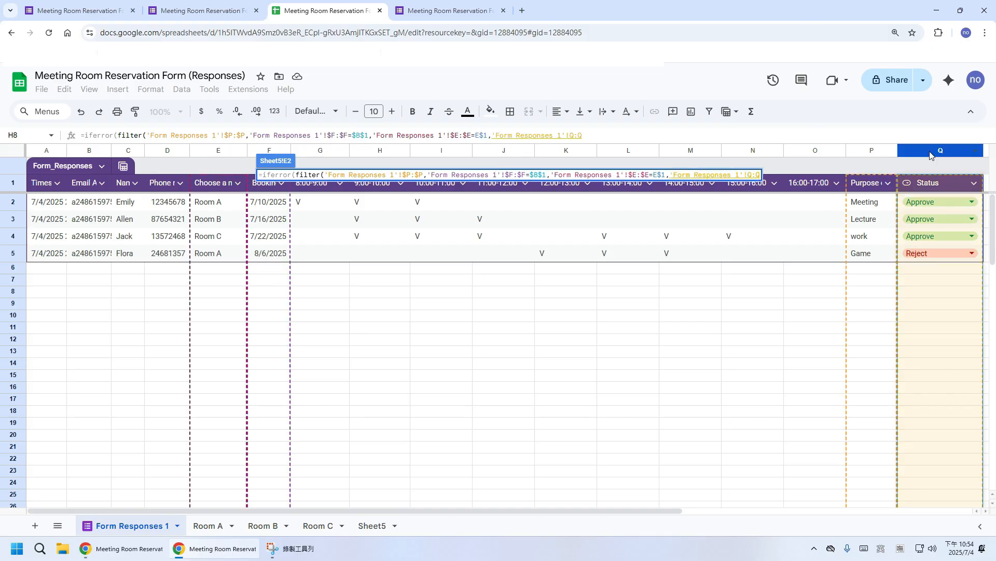
key("F4")
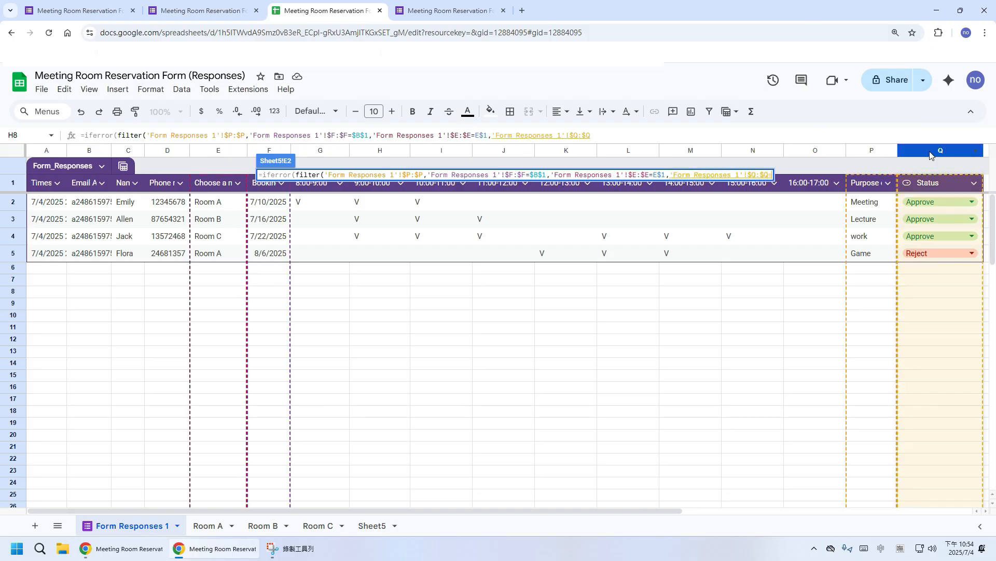
type("=\"approve")
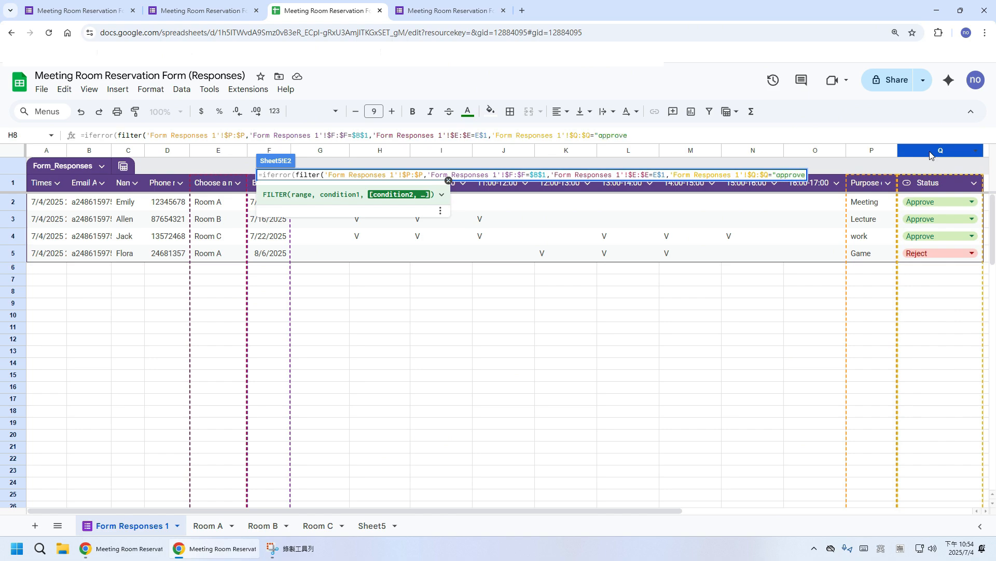
type("\",")
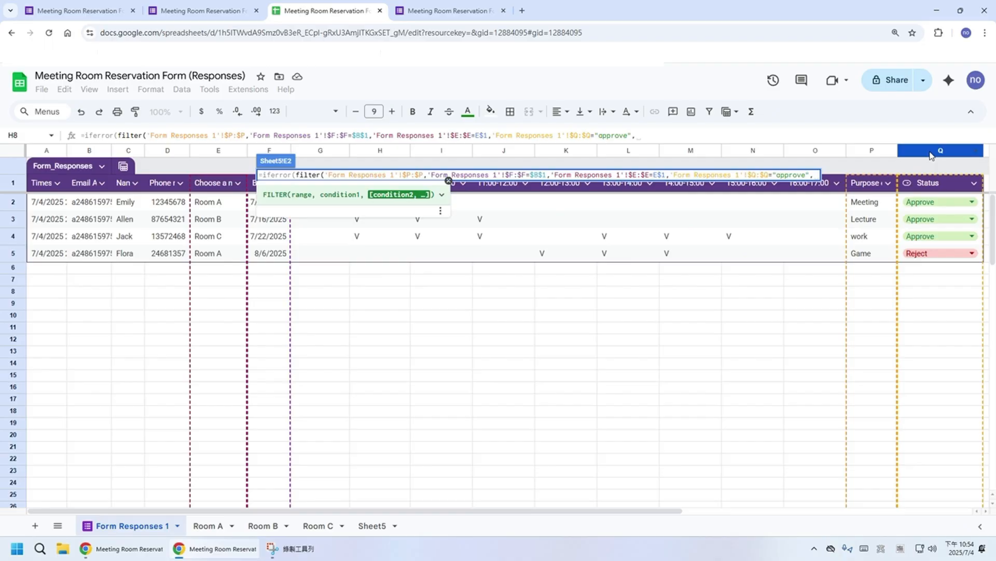
- Add the time slot condition index('Form Responses 1'!$G:$O,,row(A1))="V", close FILTER, leave the IFERROR fallback empty and enter the formula
type("index")
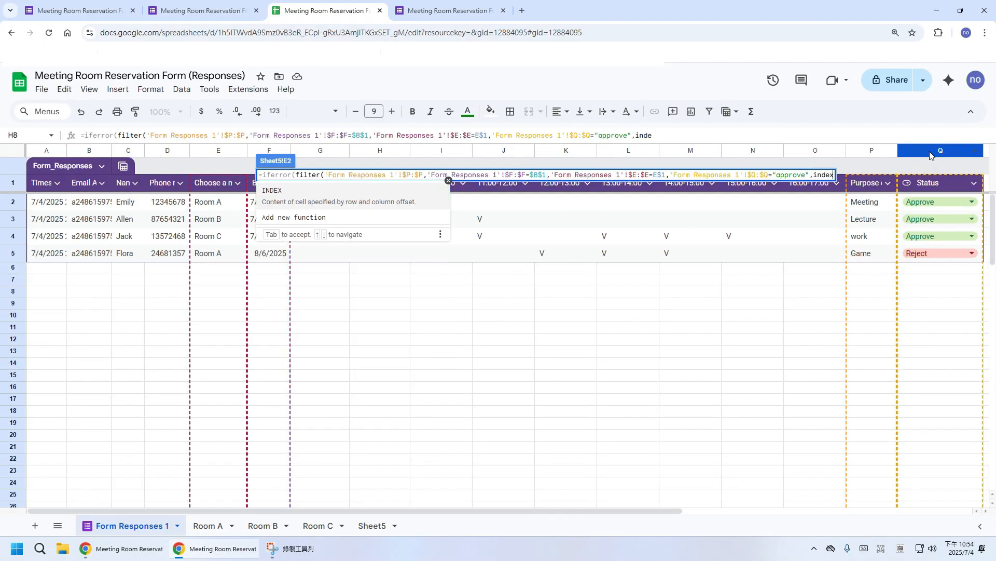
type("(")
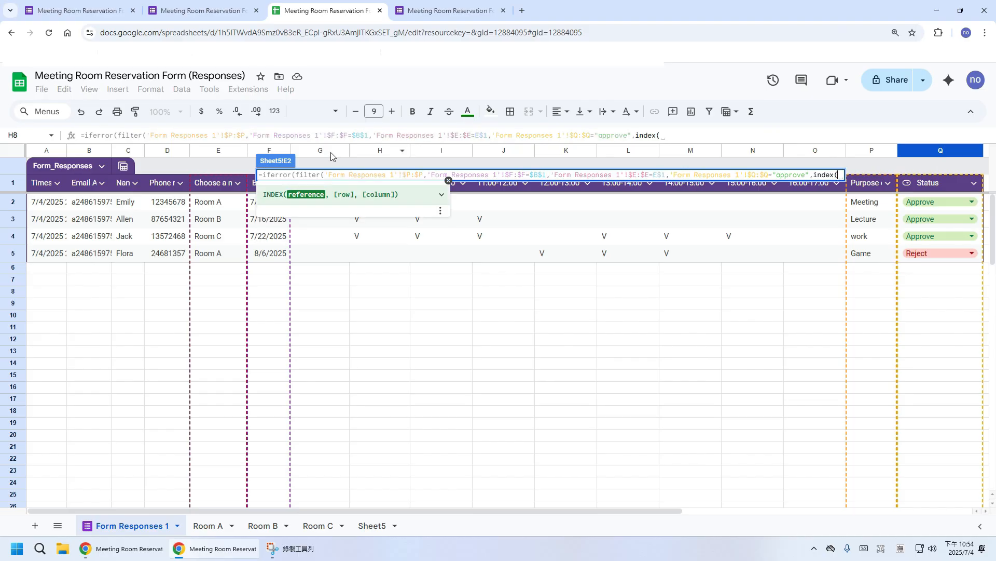
left_click_drag(332, 153, 803, 154)
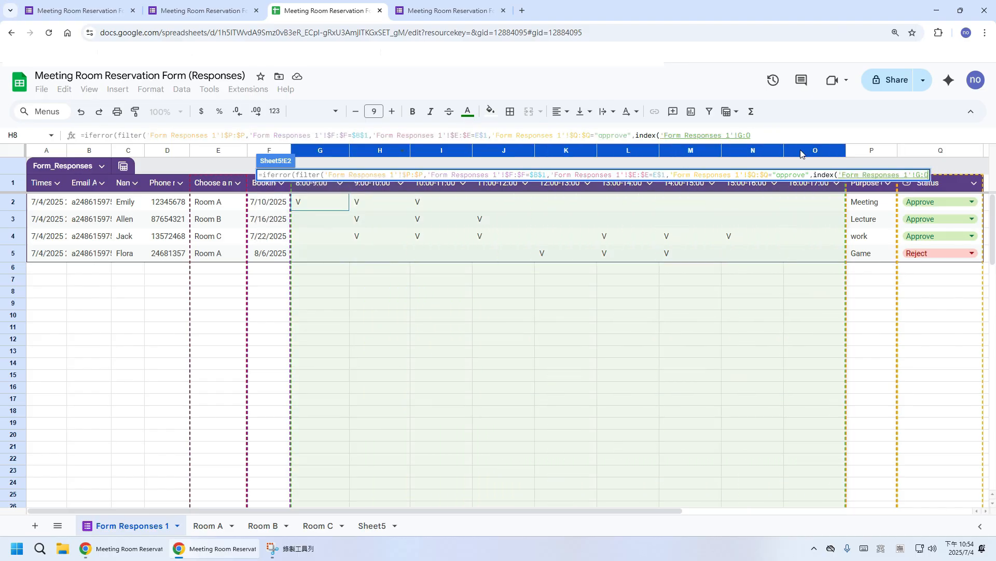
key("F4")
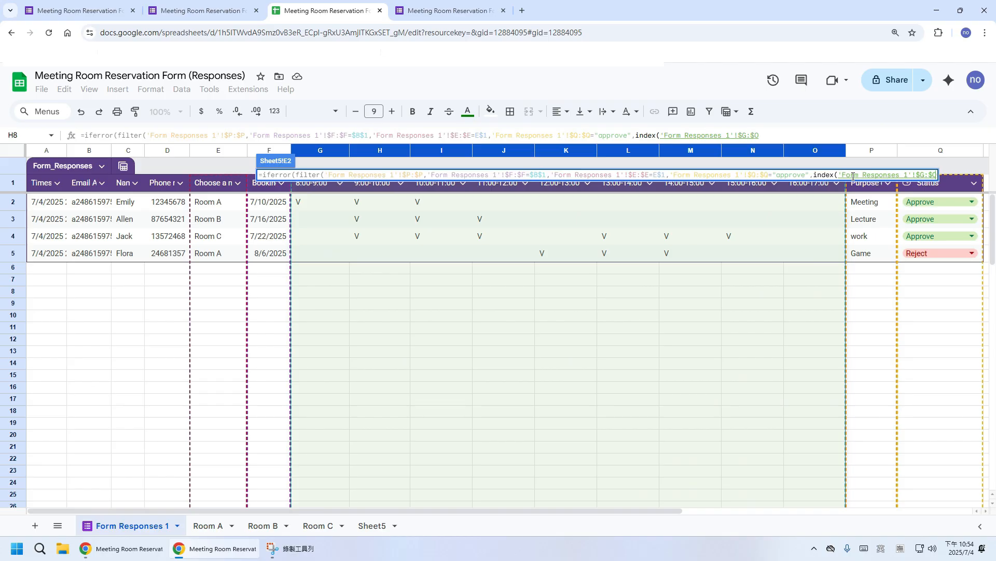
type(",,")
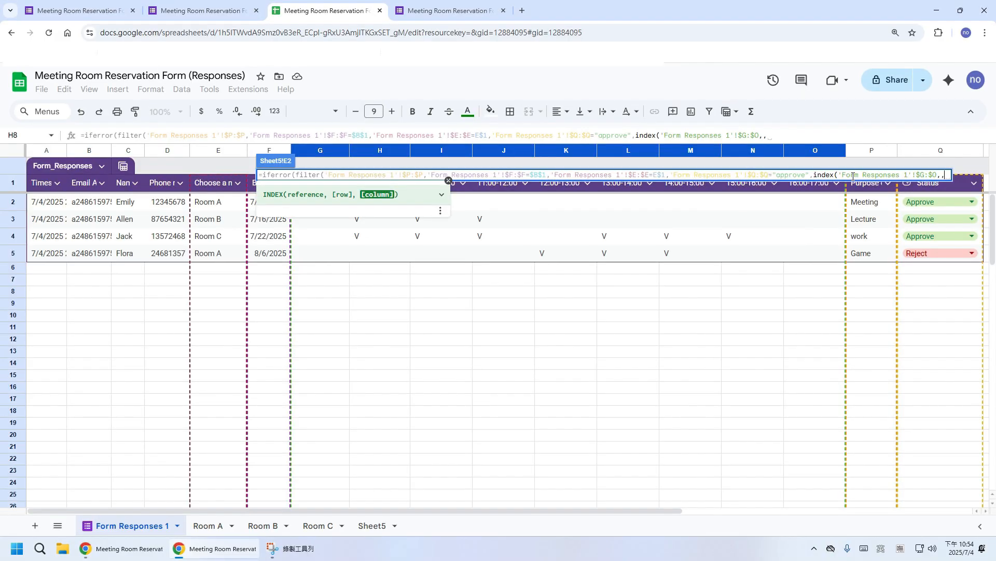
type("ro")
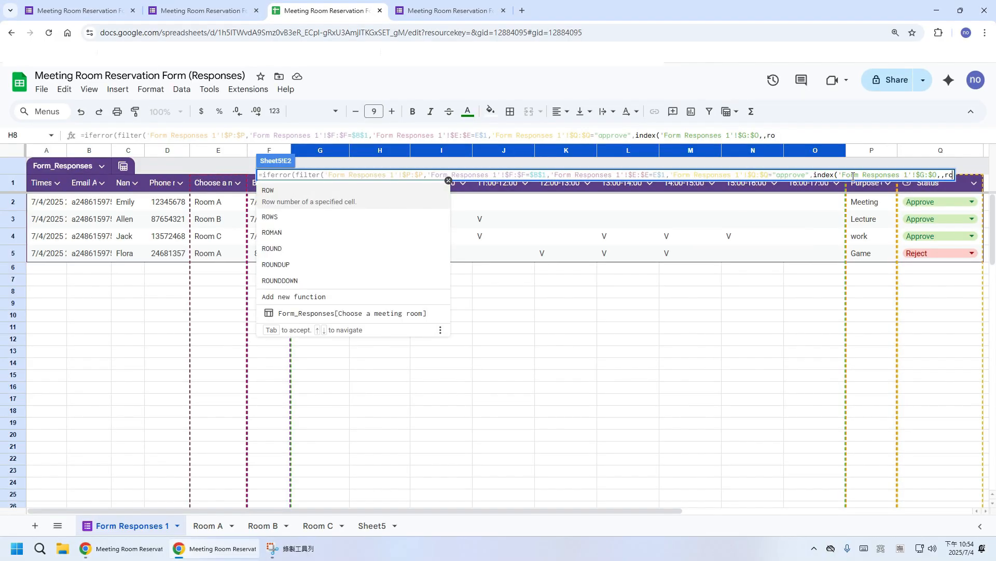
type("w(A1)")
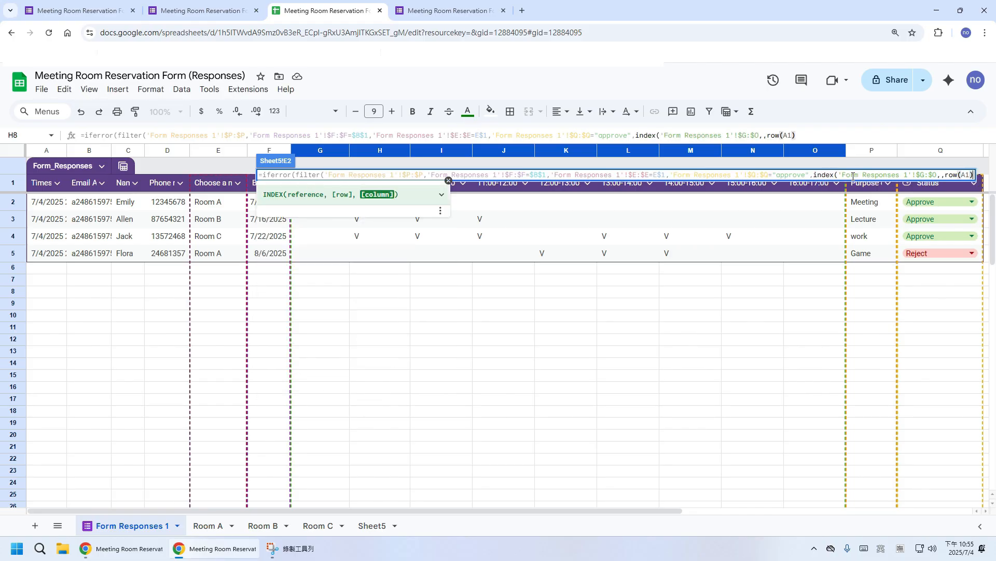
type(")=\"V\"")
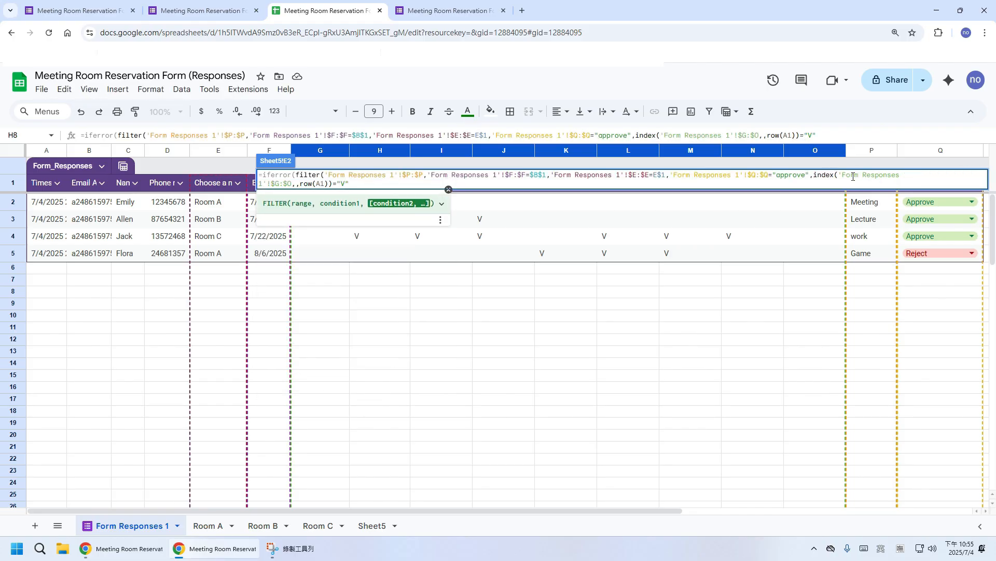
type("),")
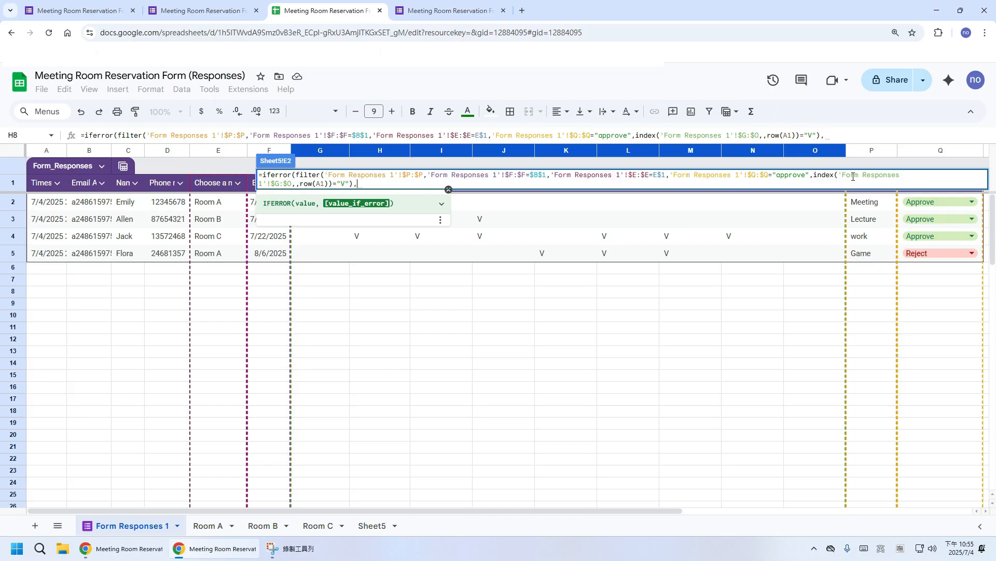
type(")")
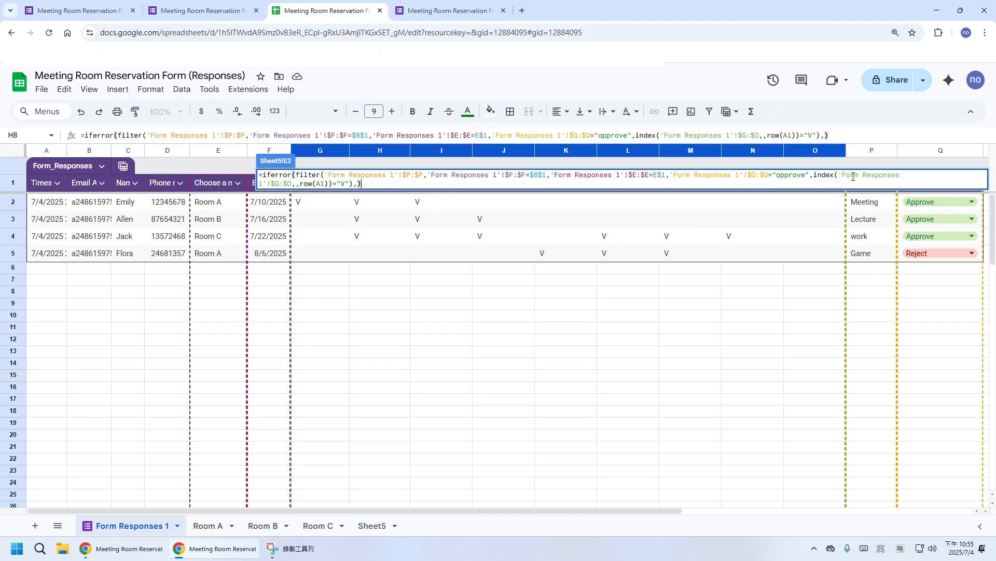
key("Return")
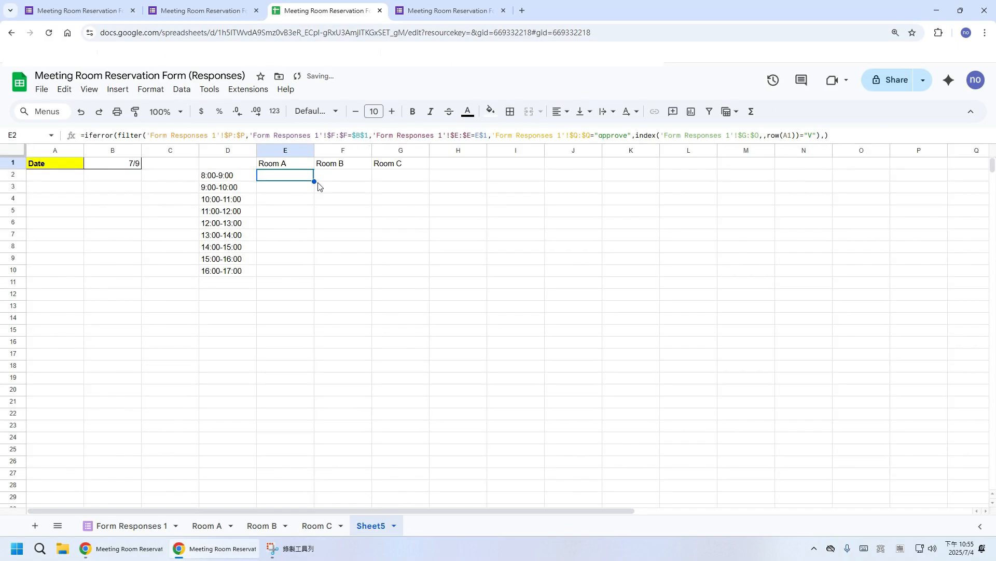
- Fill the formula from cell E2 across all rooms and time slots in E2:G10 of Sheet5
left_click_drag(314, 181, 404, 276)
left_click(495, 190)
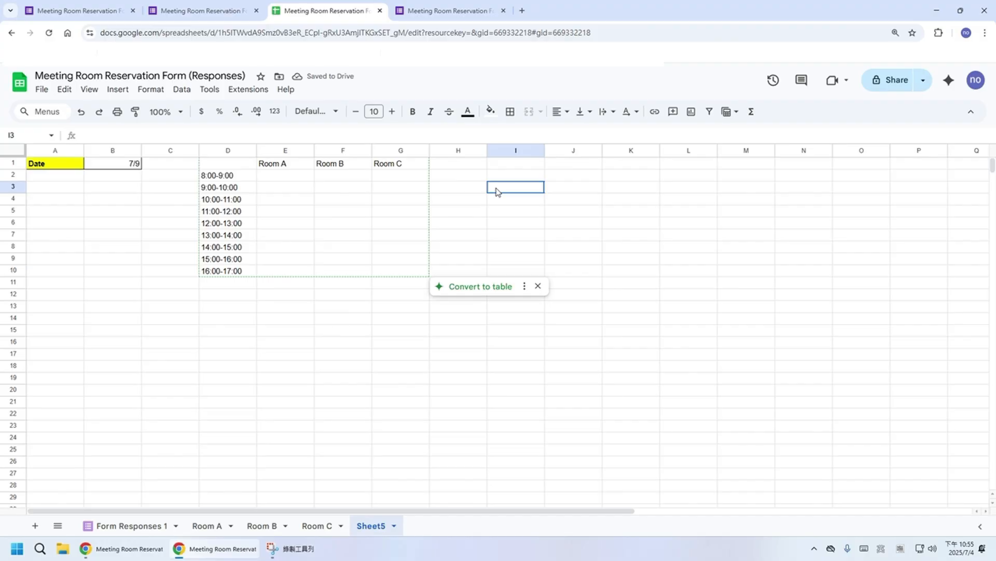
- Check the approved booking dates in Form Responses 1 and set the date in cell B1 of Sheet5 to 7/10/2025
left_click(150, 526)
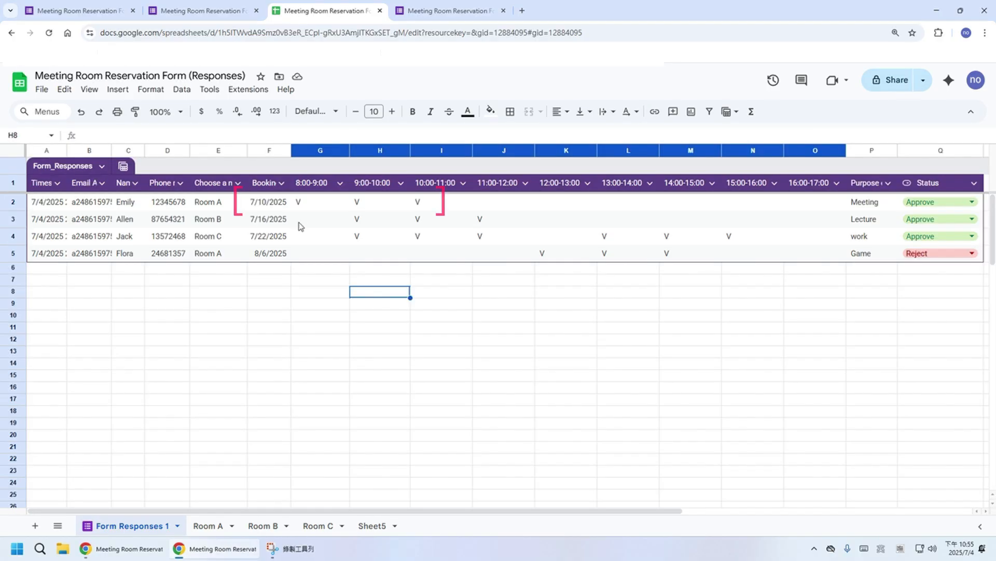
left_click(381, 526)
left_click(130, 170)
double_click(129, 170)
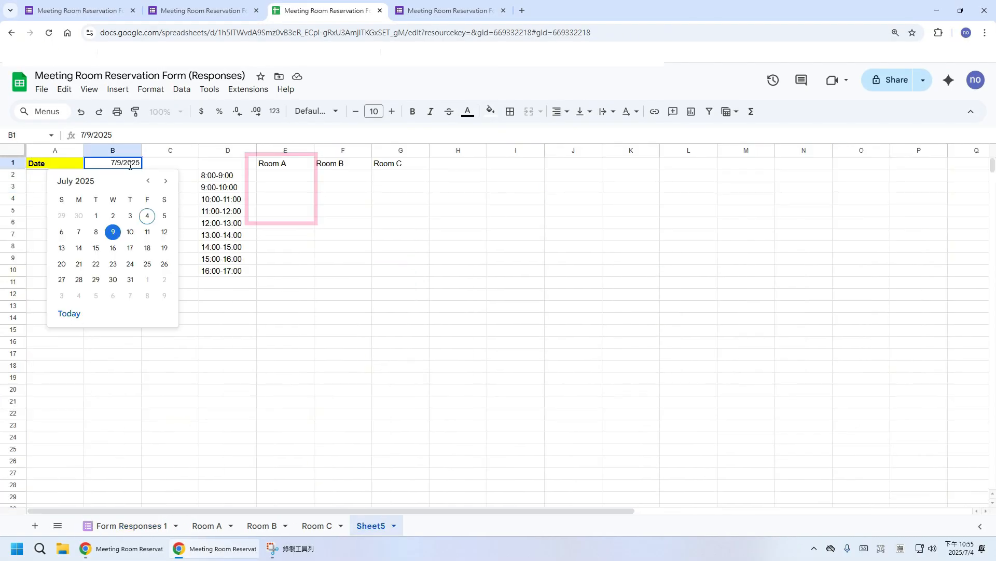
left_click(130, 232)
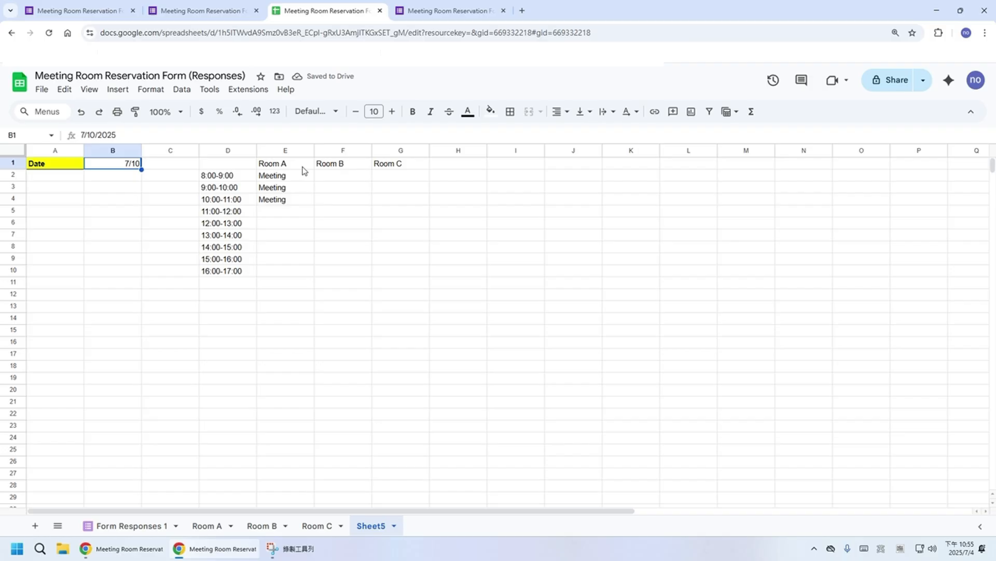
- Fill the Room A heading E1 with light red and white text, and bold the room headings E1:G1
left_click(288, 163)
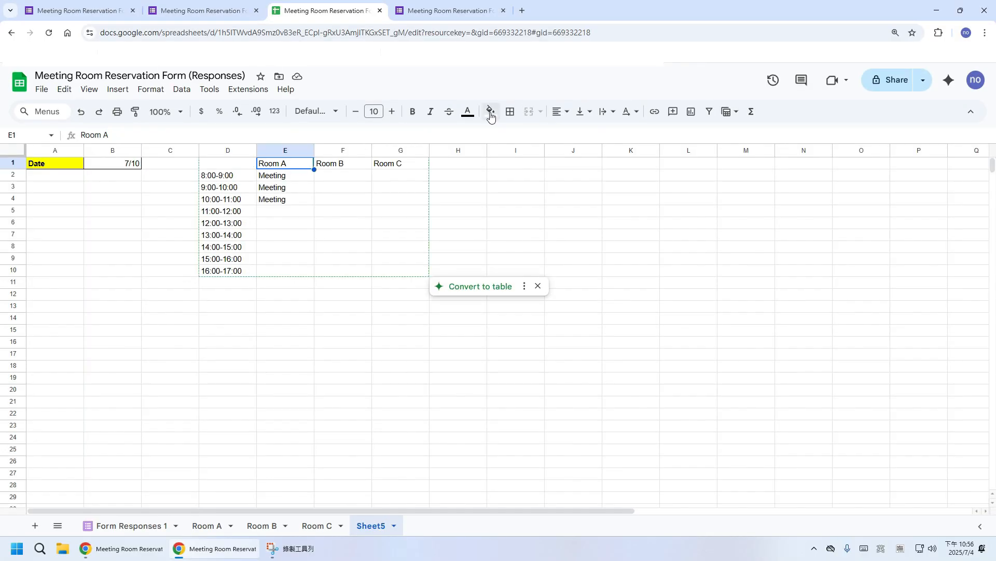
left_click(489, 112)
left_click(507, 207)
key("ctrl+b")
left_click_drag(405, 167, 344, 164)
key("ctrl+b")
left_click(302, 163)
left_click(468, 111)
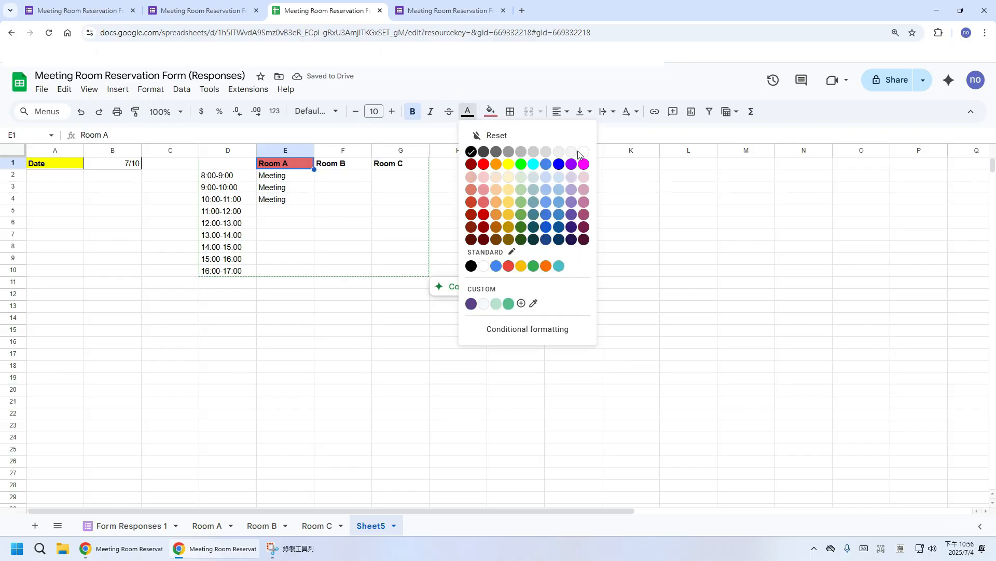
left_click(583, 152)
- Fill the Room B heading with light blue and the Room C heading with light green, using white text for both
left_click(343, 163)
left_click(490, 111)
left_click(568, 208)
left_click(401, 164)
left_click(491, 111)
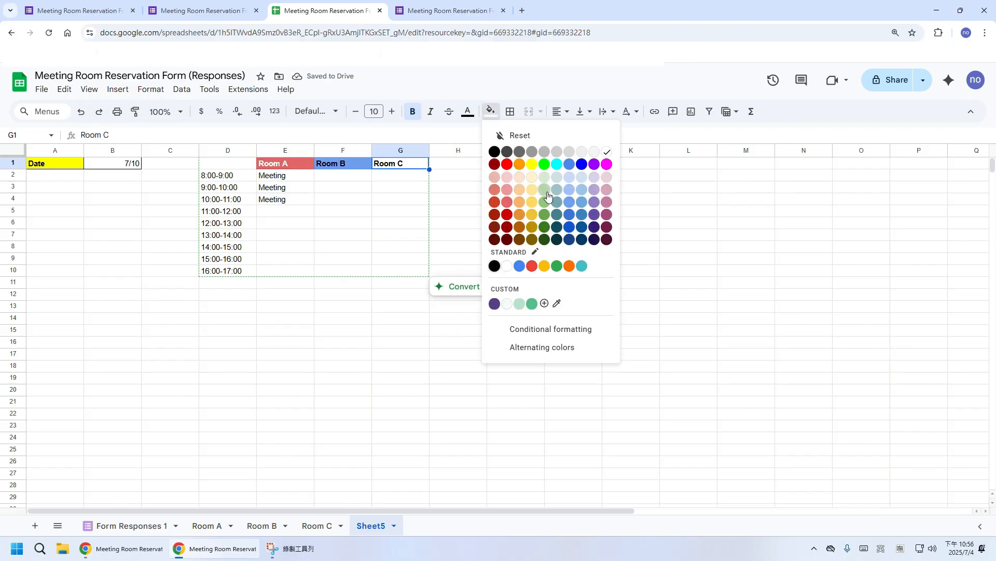
left_click(545, 202)
left_click_drag(343, 163, 401, 163)
left_click(467, 111)
left_click(583, 151)
- Try light purple, light blue and gray fills on the time slot cells D2:D10
left_click_drag(222, 175, 221, 270)
left_click(490, 111)
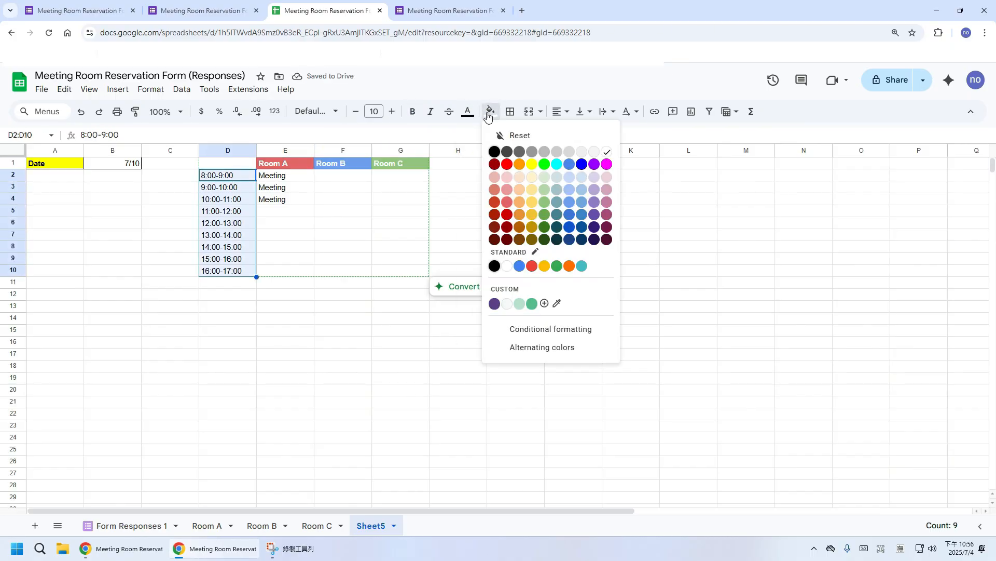
left_click(594, 177)
left_click(491, 111)
left_click(582, 177)
left_click(491, 111)
left_click(557, 151)
left_click(574, 247)
- Apply all borders to the schedule table D1:G10 and center the contents of columns D to G horizontally
left_click_drag(401, 270, 228, 163)
left_click(510, 111)
left_click(512, 134)
left_click(514, 247)
left_click_drag(285, 176, 401, 270)
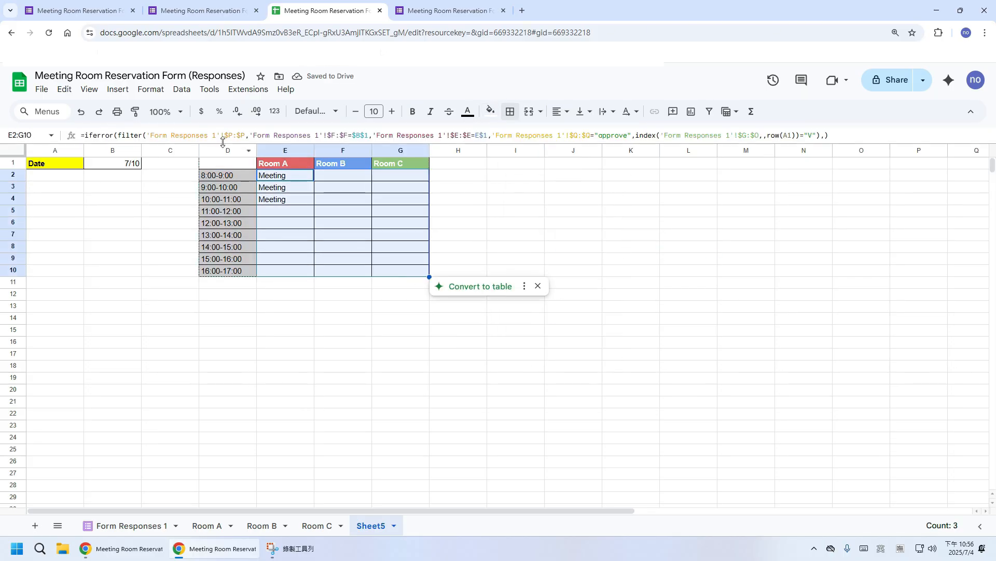
left_click_drag(228, 150, 401, 150)
left_click(560, 111)
left_click(578, 133)
- Fill the time slot cells D2:D10 with light yellow and bold the whole schedule table D1:G10
left_click_drag(228, 175, 242, 271)
left_click(490, 111)
left_click(534, 179)
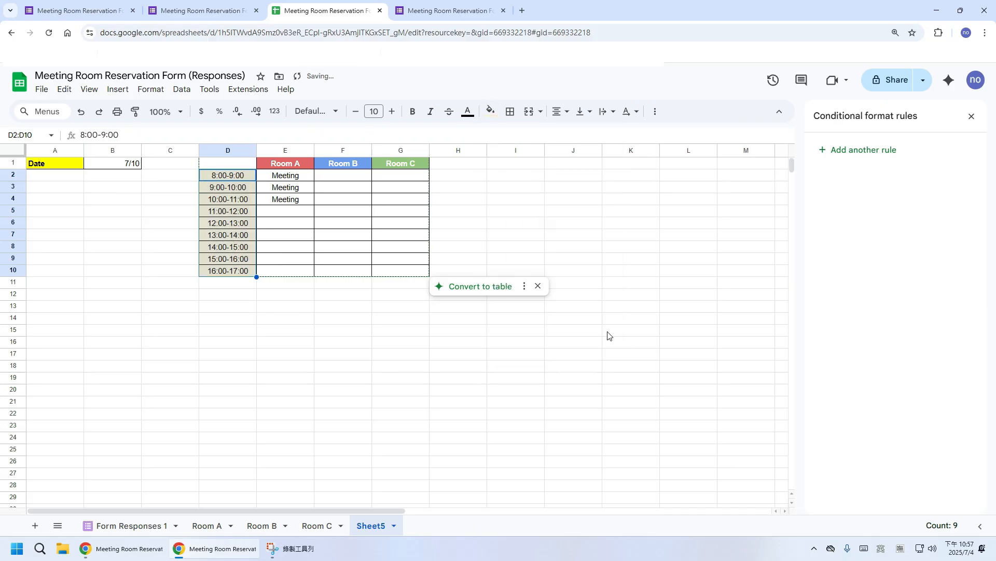
left_click(632, 344)
left_click_drag(228, 163, 400, 270)
key("ctrl+b")
left_click(555, 189)
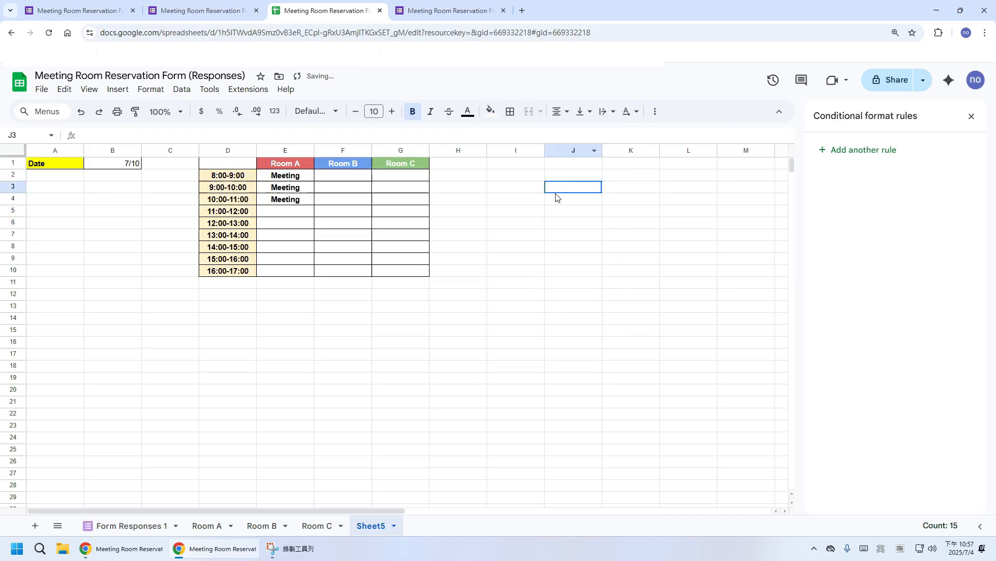
- Center the Date label and date value in A1:B1 and make the date in B1 bold
left_click_drag(55, 165, 122, 164)
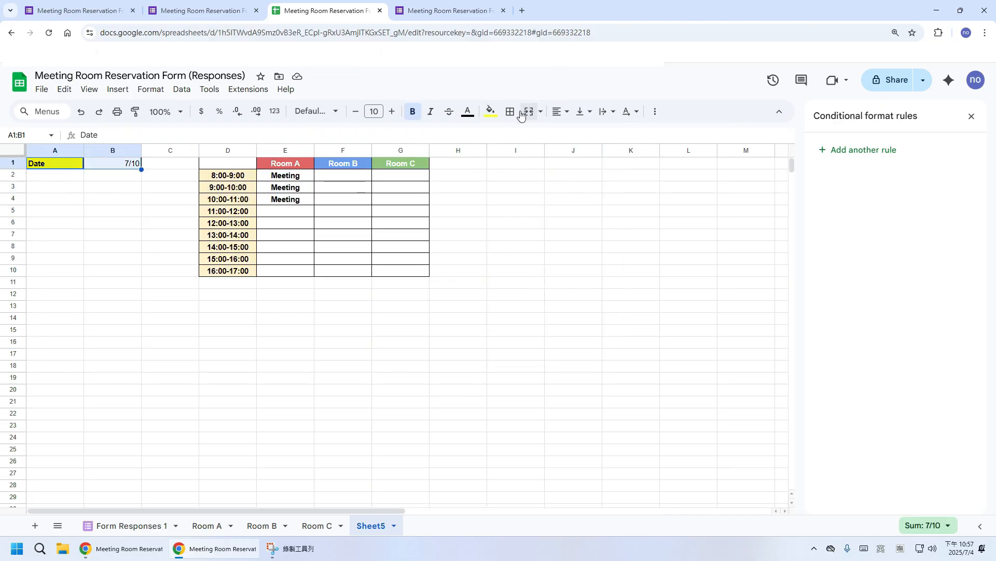
left_click(558, 112)
left_click(578, 133)
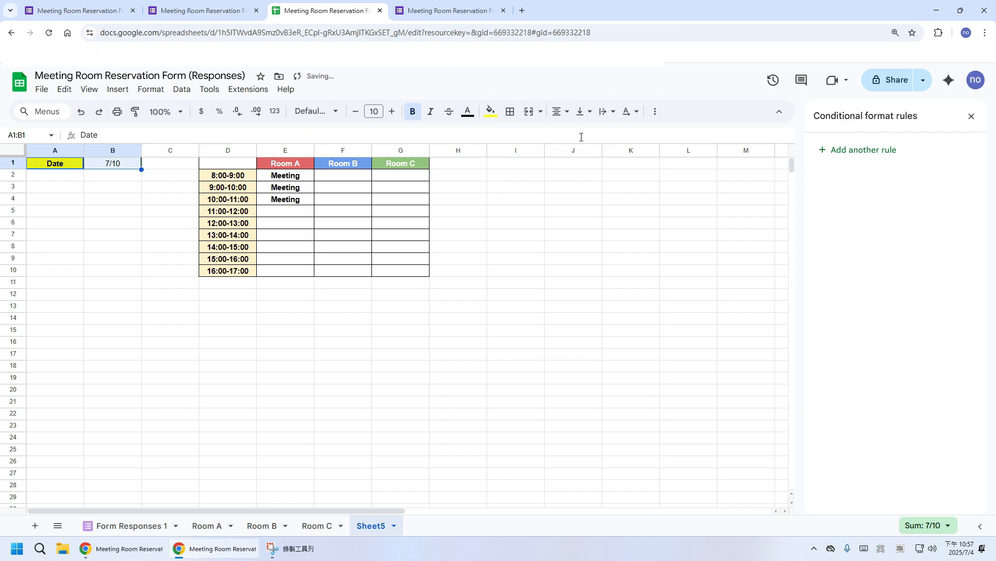
left_click(93, 167)
key("ctrl+b")
left_click(536, 283)
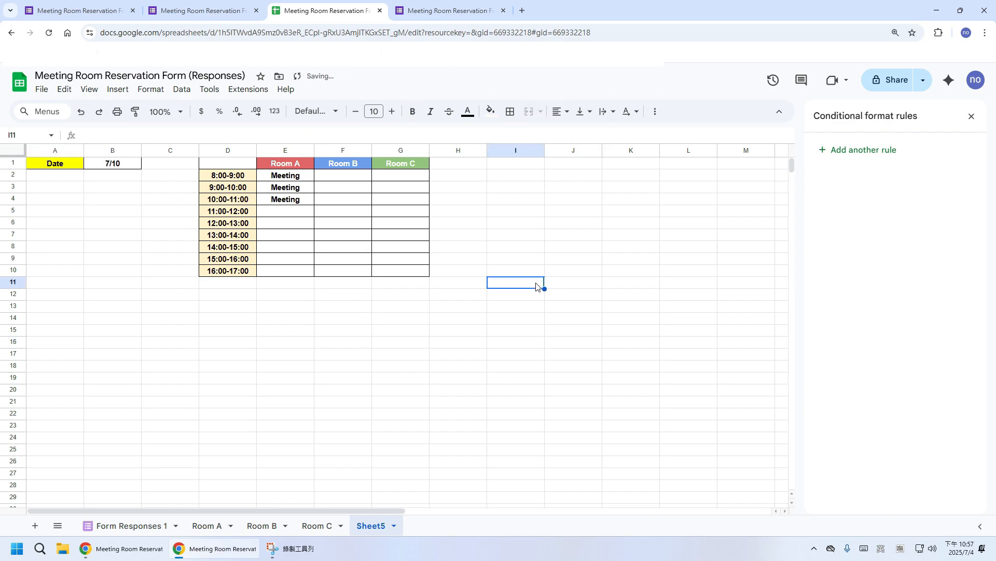